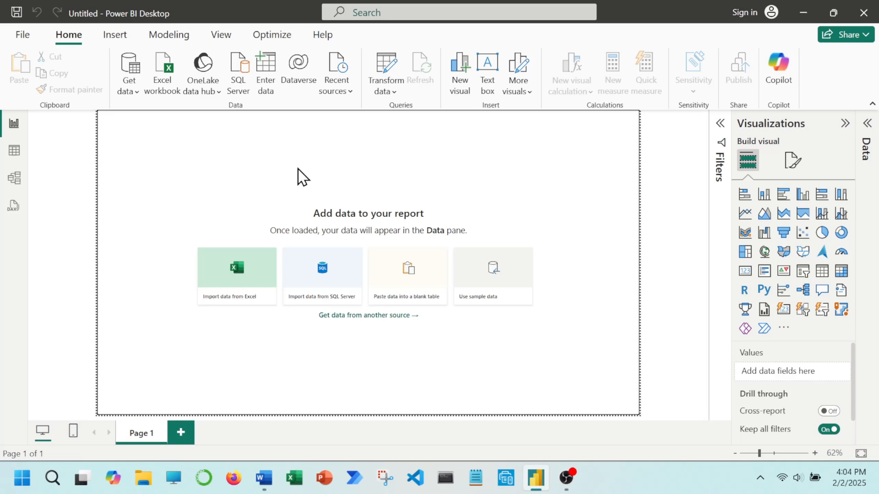
# Capture a screenshot of the upper-left part of the report window with the Get data list of common data sources open.
pyautogui.click(135, 94)
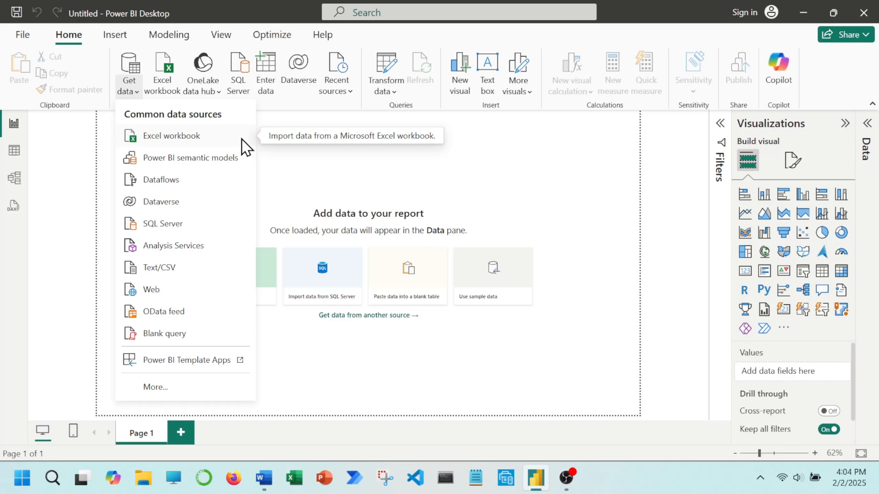
pyautogui.press('super+shift+s')
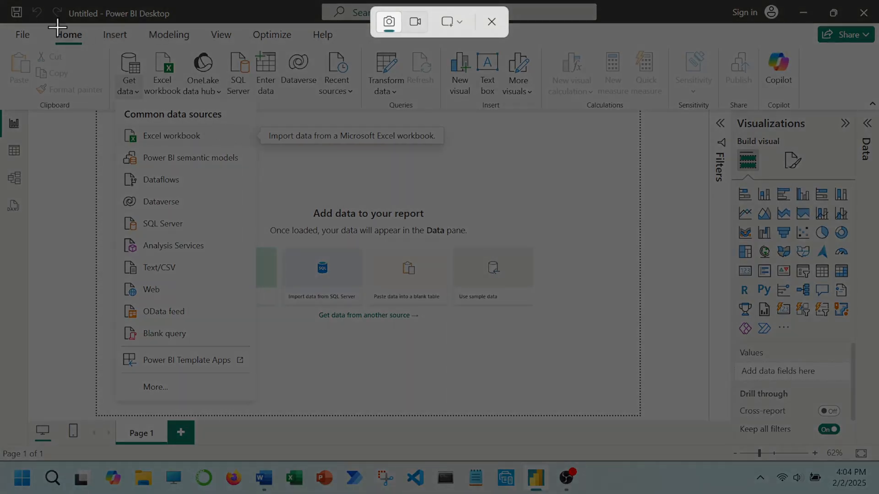
pyautogui.moveTo(4, 2); pyautogui.dragTo(439, 233)
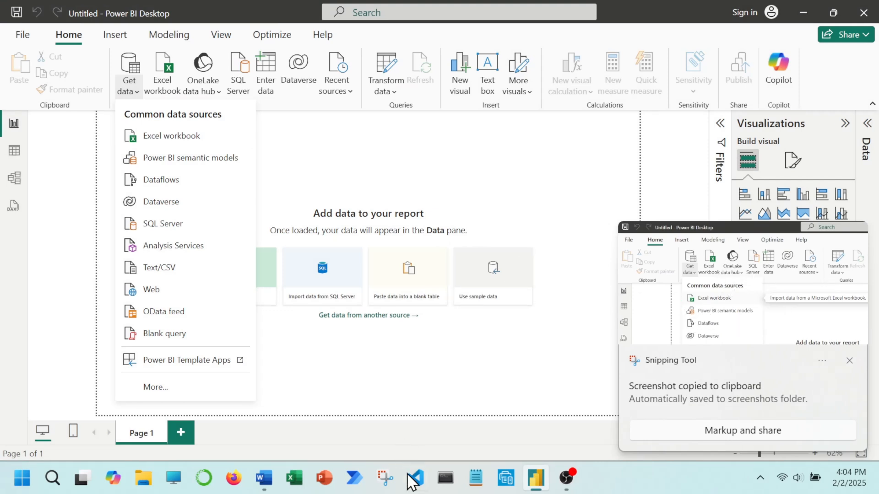
# Switch to Word, paste the screenshot below the "Power BI Screenshot" list item and shrink it slightly in proportion.
pyautogui.moveTo(264, 478)
pyautogui.click(306, 446)
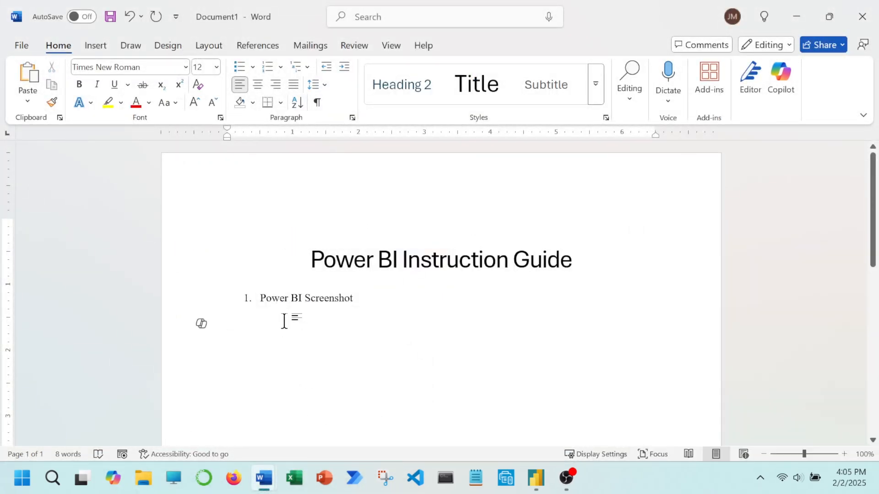
pyautogui.hotkey('ctrl', 'v')
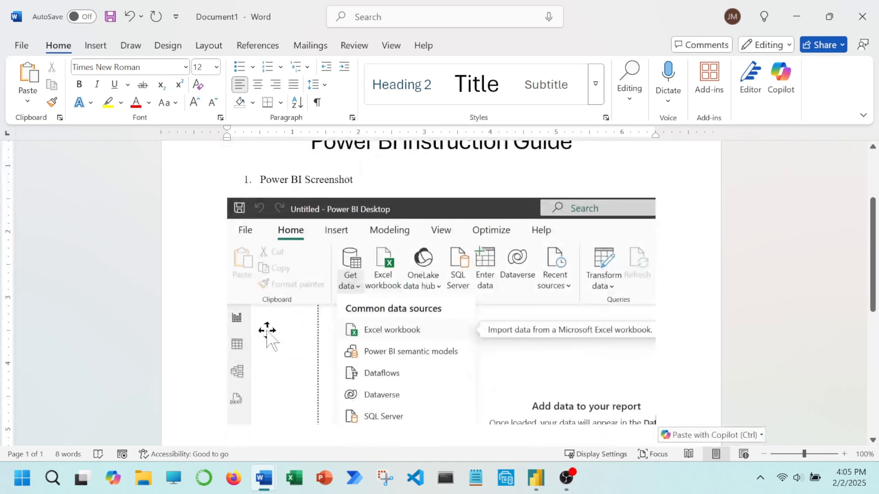
pyautogui.click(399, 311)
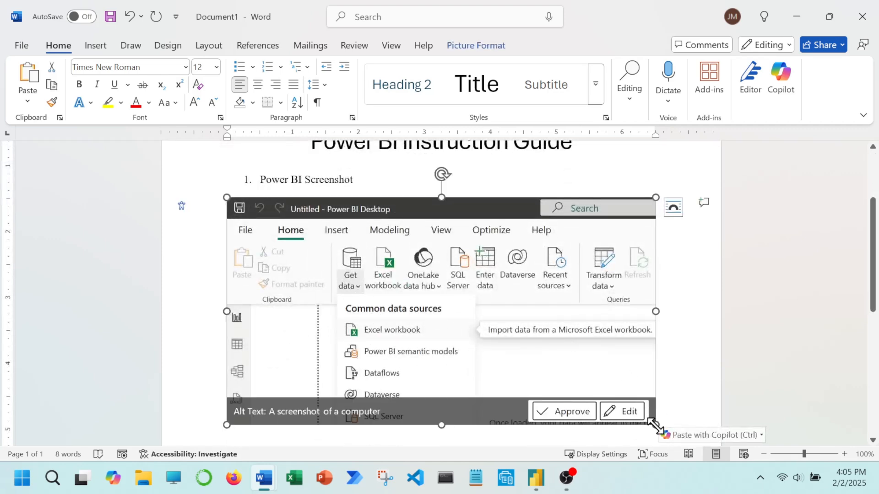
pyautogui.moveTo(655, 424); pyautogui.dragTo(613, 387)
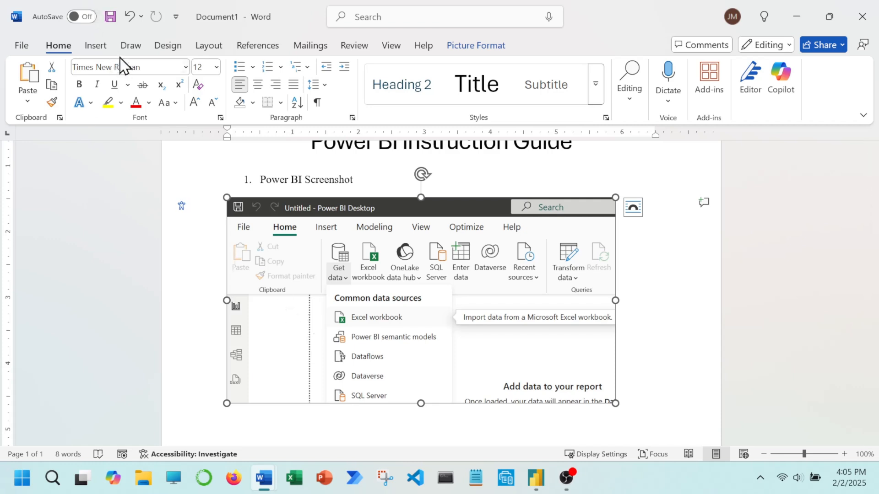
# Draw a rectangle shape about 1.35" wide and 0.41" high over the Excel workbook entry in the pasted screenshot.
pyautogui.click(97, 48)
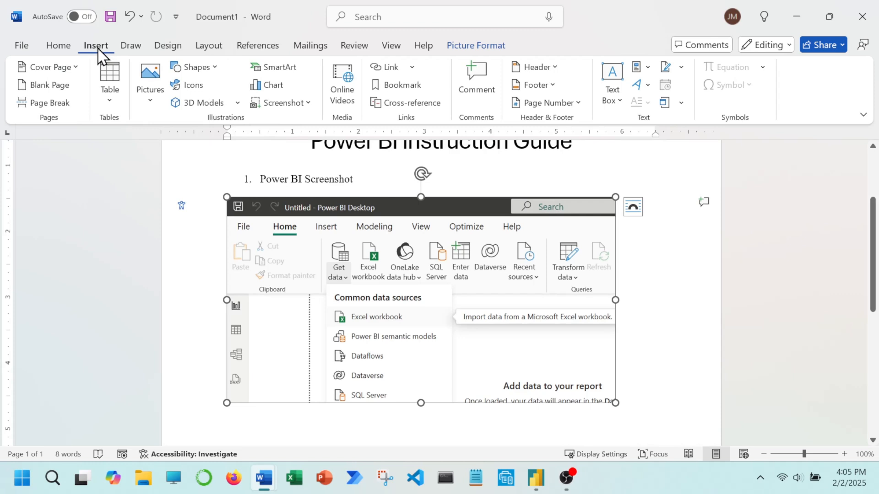
pyautogui.click(216, 70)
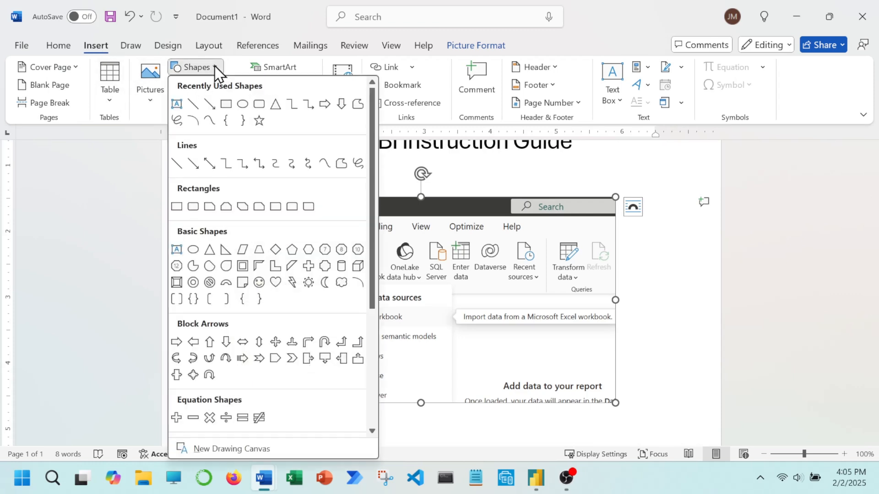
pyautogui.click(226, 104)
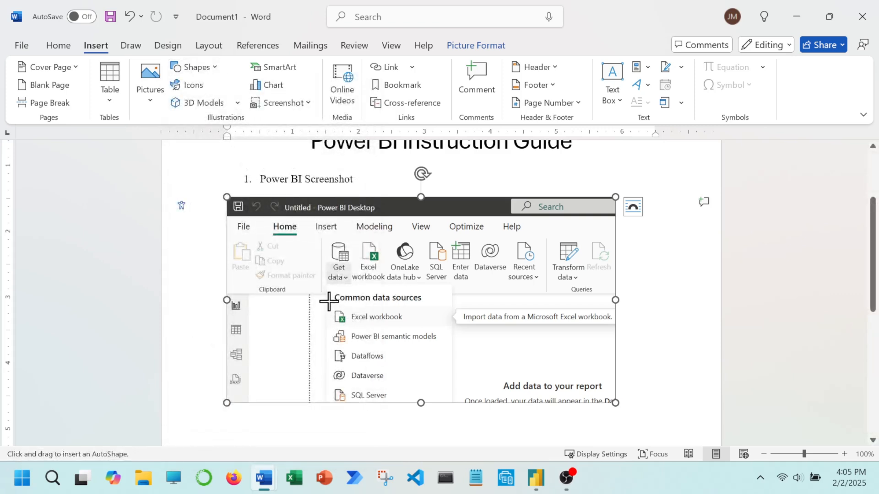
pyautogui.moveTo(328, 301); pyautogui.dragTo(417, 328)
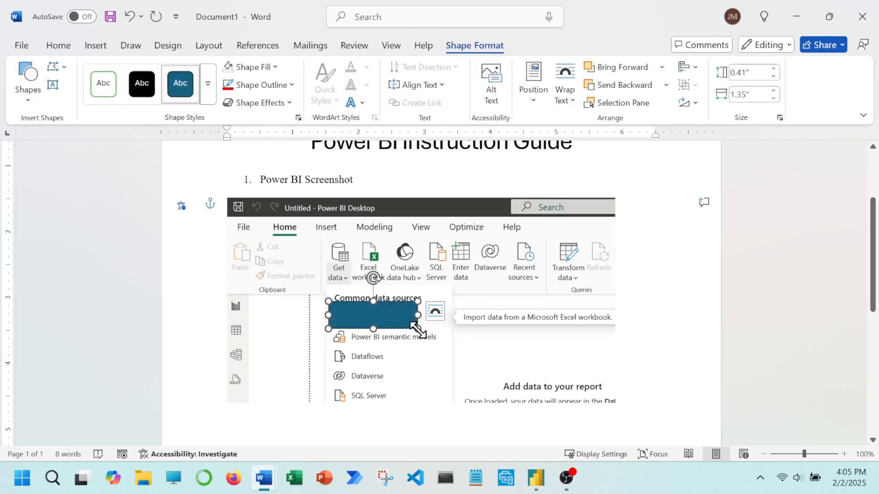
# Format the rectangle over the Excel workbook entry with no fill and a red outline.
pyautogui.click(276, 67)
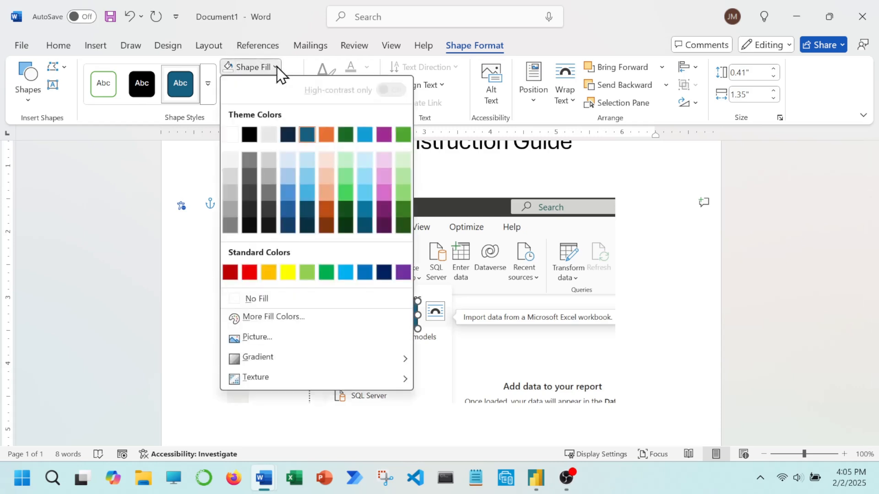
pyautogui.click(283, 302)
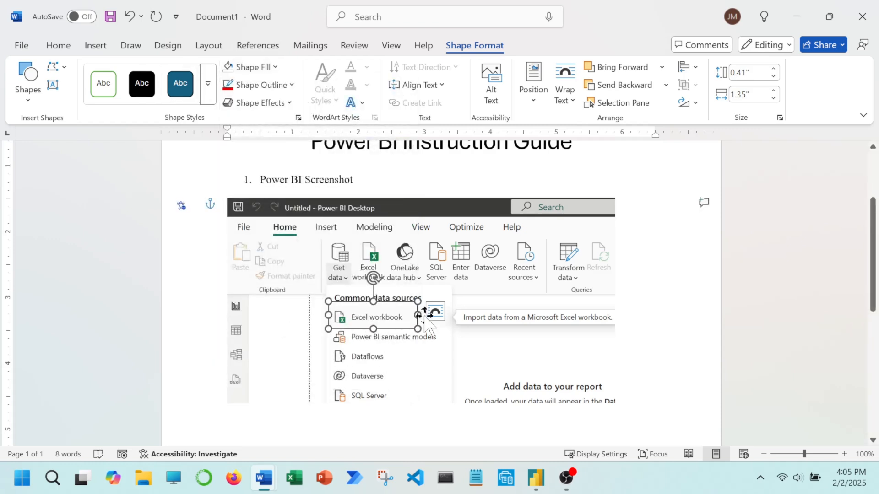
pyautogui.click(291, 85)
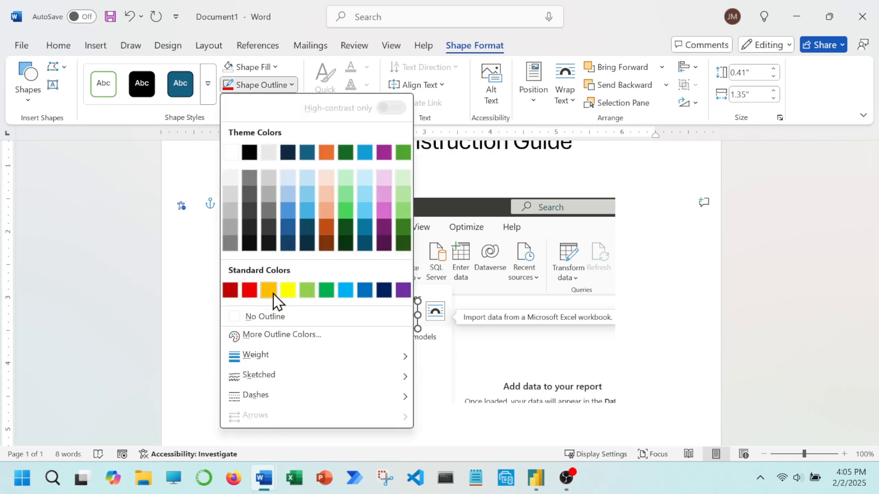
pyautogui.click(250, 290)
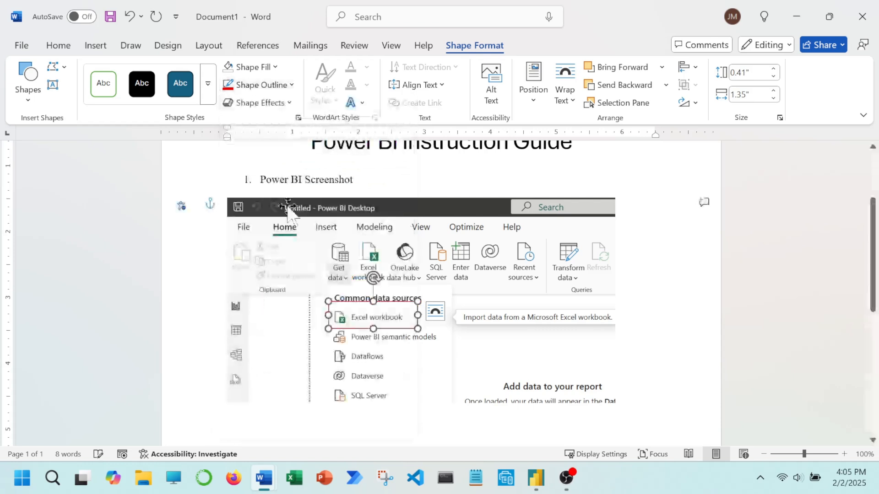
# Set the rectangle's outline weight to 1½ pt and reduce its height to about 0.25" to frame the Excel workbook entry.
pyautogui.click(291, 85)
pyautogui.moveTo(285, 359)
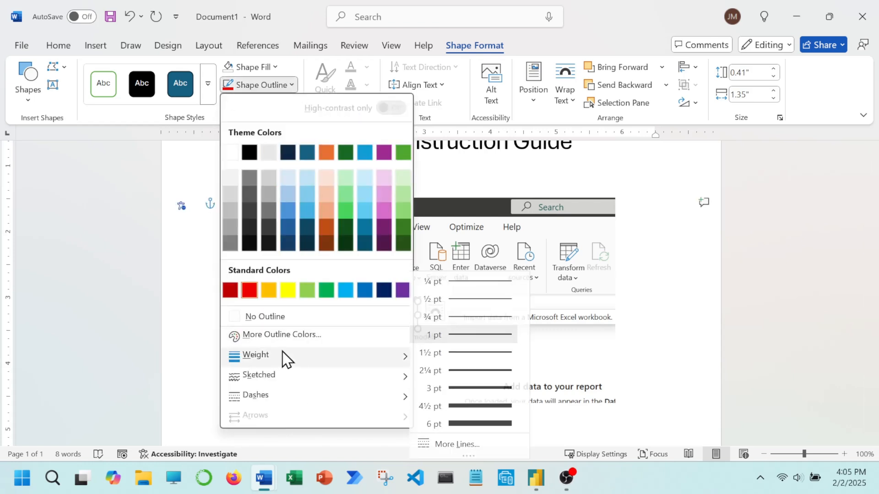
pyautogui.click(461, 352)
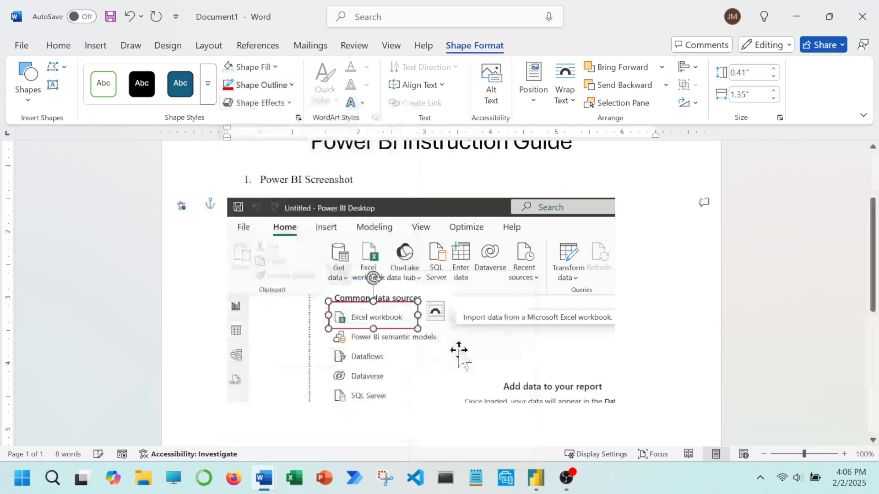
pyautogui.moveTo(373, 312); pyautogui.dragTo(373, 326)
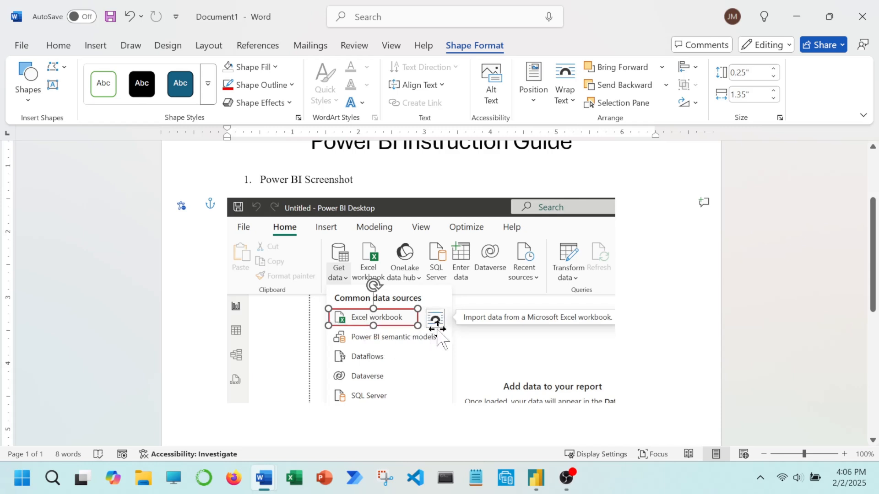
pyautogui.click(424, 335)
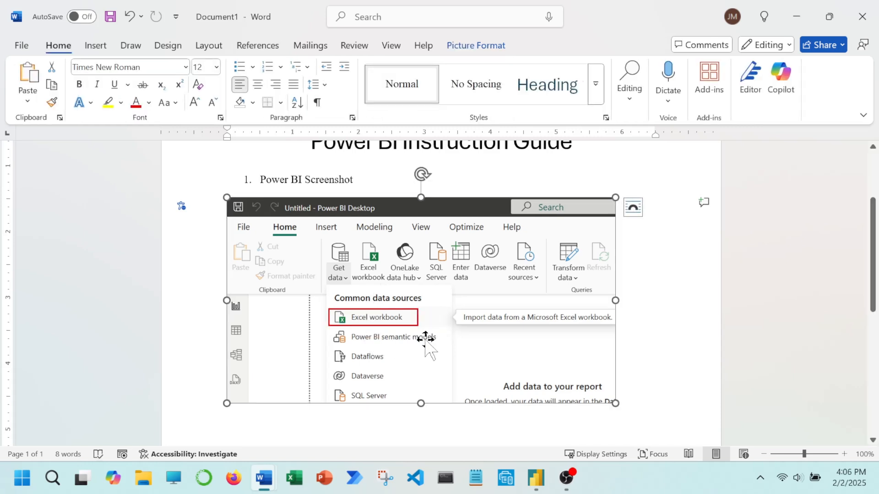
# Set the red rectangle's text wrapping to Fix Position on Page.
pyautogui.click(375, 311)
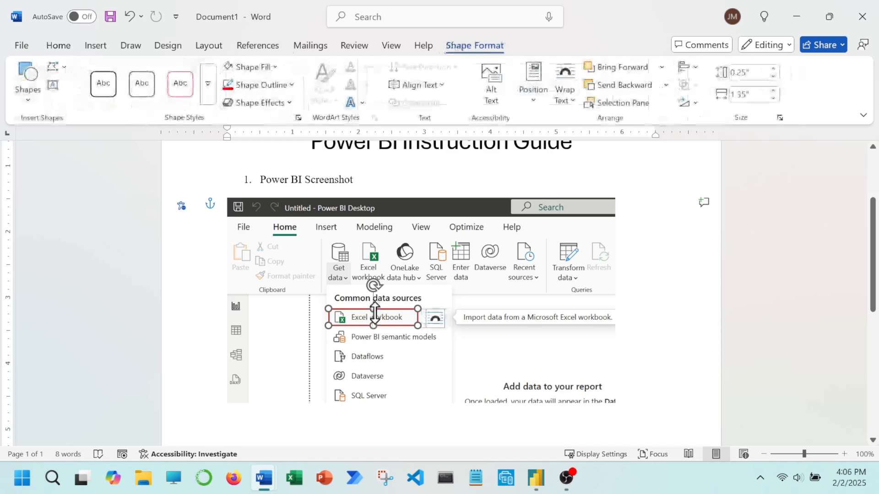
pyautogui.rightClick(381, 310)
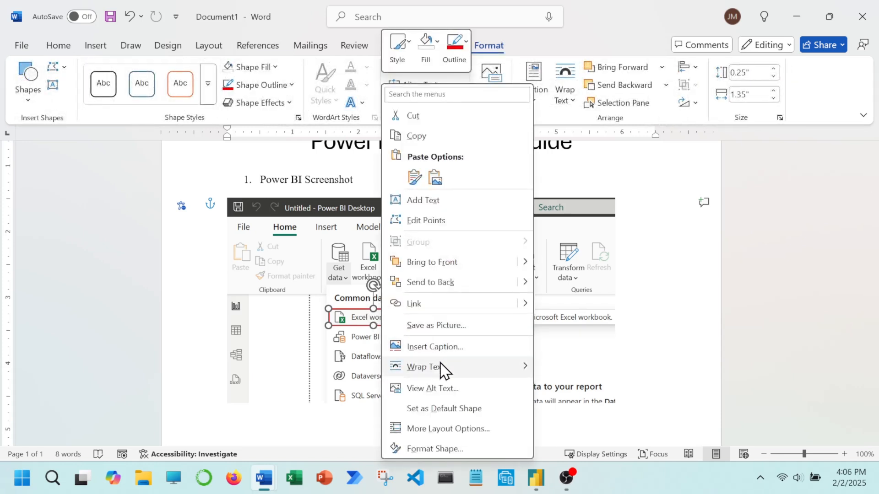
pyautogui.moveTo(442, 369)
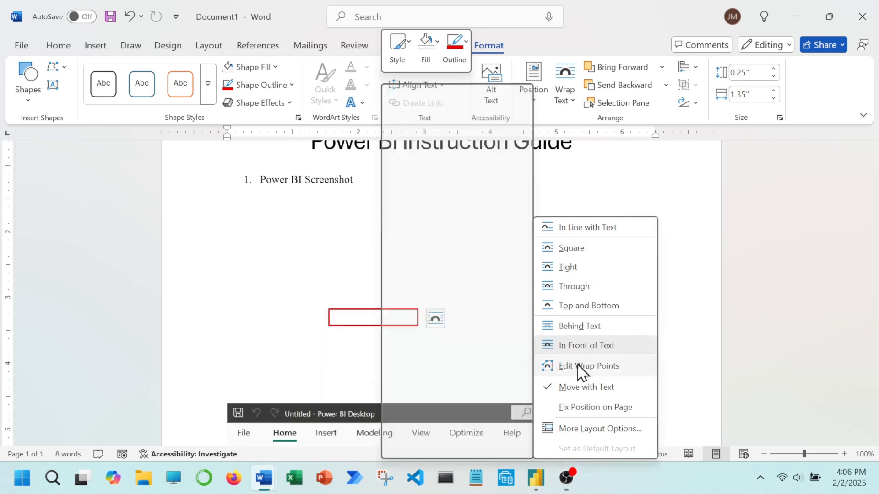
pyautogui.click(581, 407)
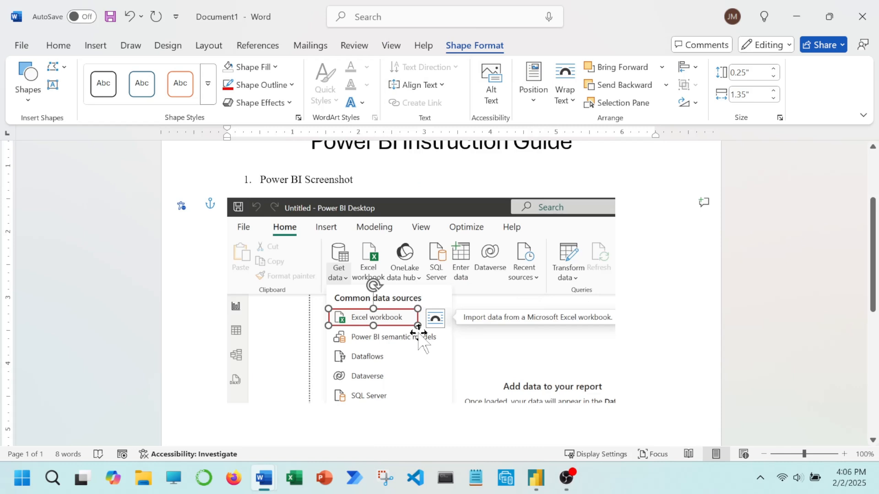
# End the numbered list after "Power BI Screenshot" and insert four blank lines above the picture.
pyautogui.click(378, 185)
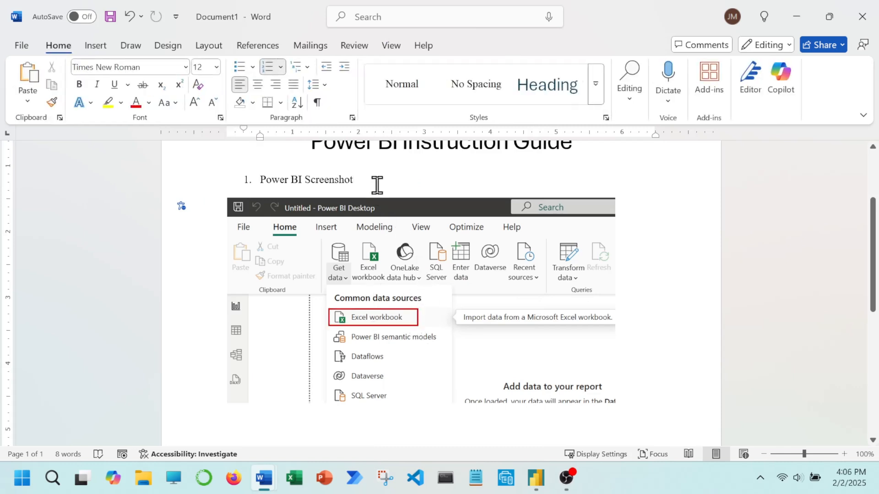
pyautogui.press('Return')
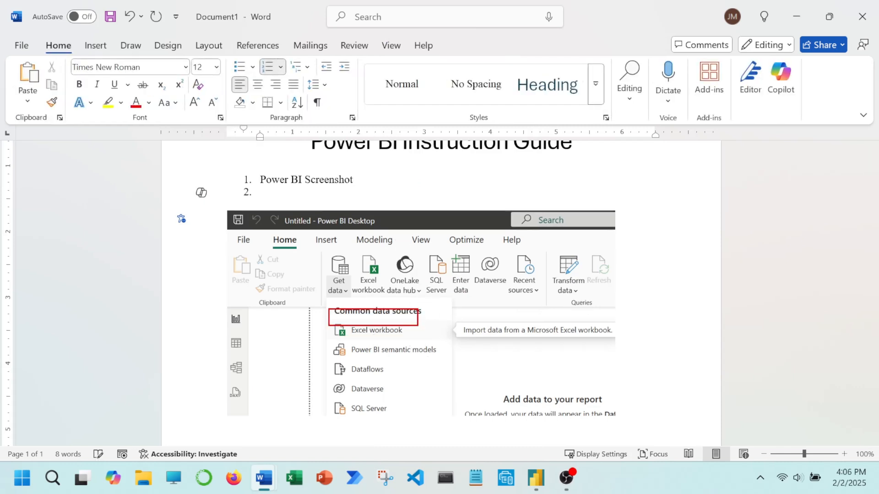
pyautogui.press('Return')
pyautogui.press('Return')
pyautogui.press('Return')
pyautogui.press('Return')
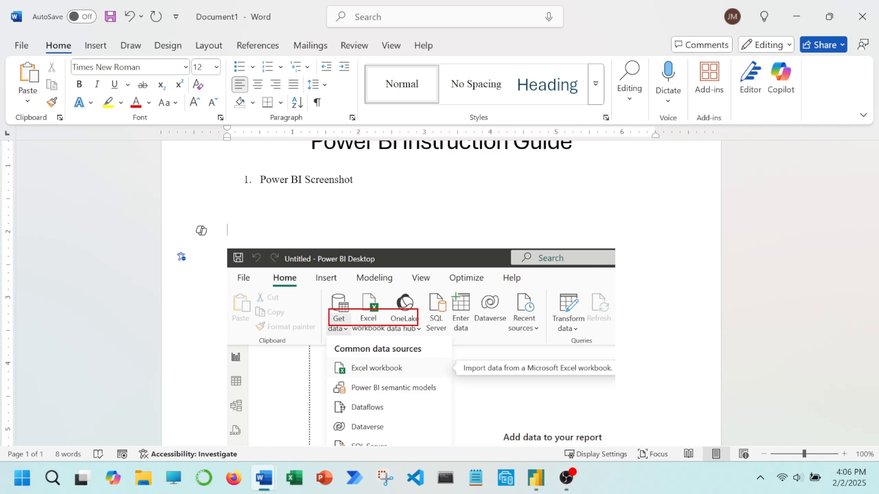
# Move the red rectangle back over the Excel workbook entry and set its layout option to Move with text.
pyautogui.scroll(-1, 651, 236)
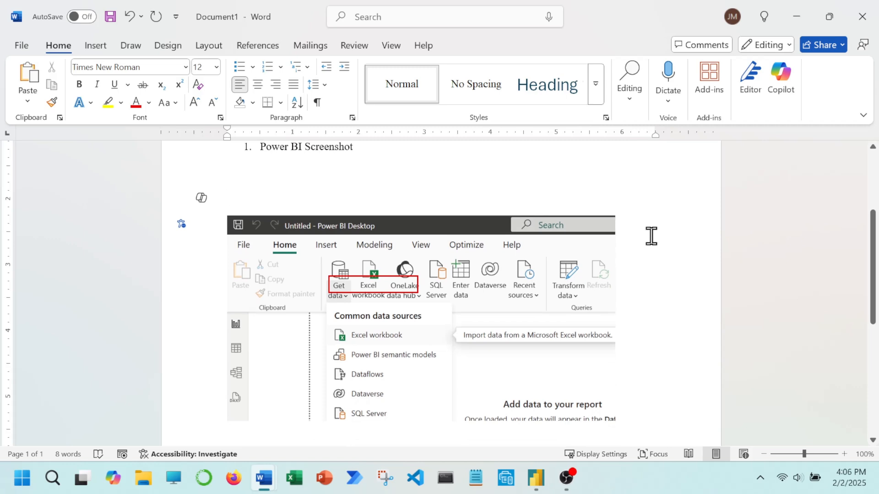
pyautogui.click(378, 274)
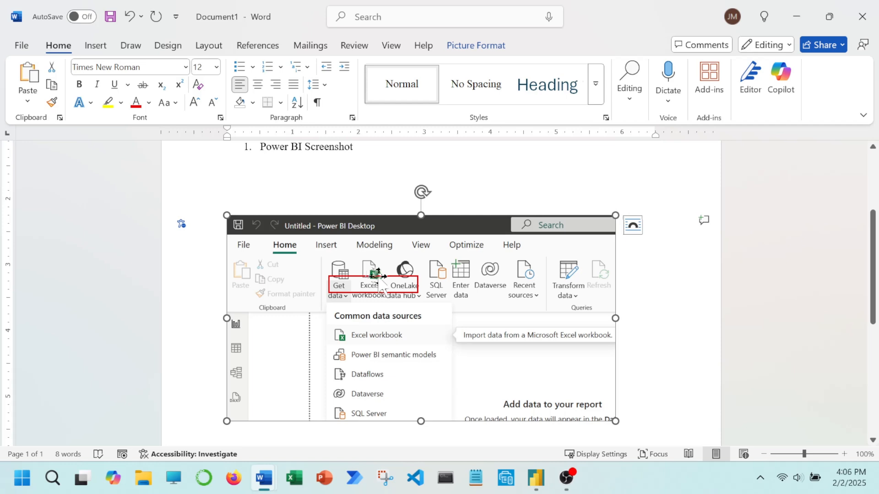
pyautogui.click(364, 277)
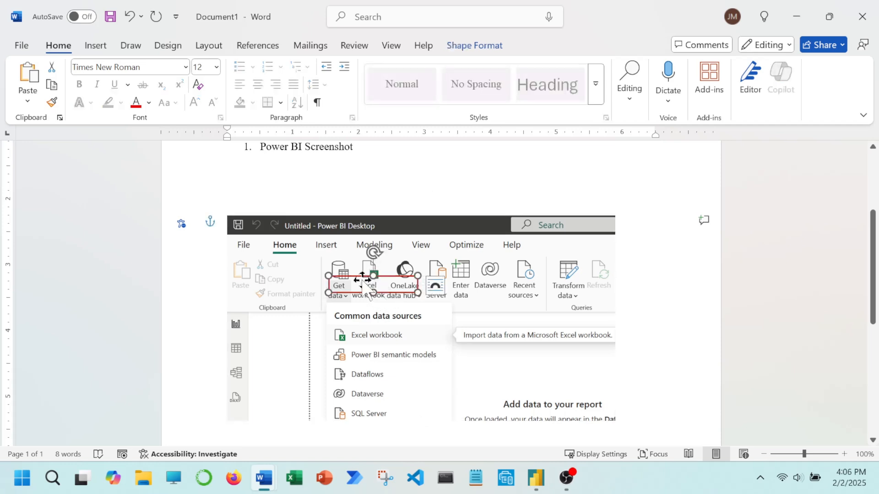
pyautogui.moveTo(362, 280); pyautogui.dragTo(368, 338)
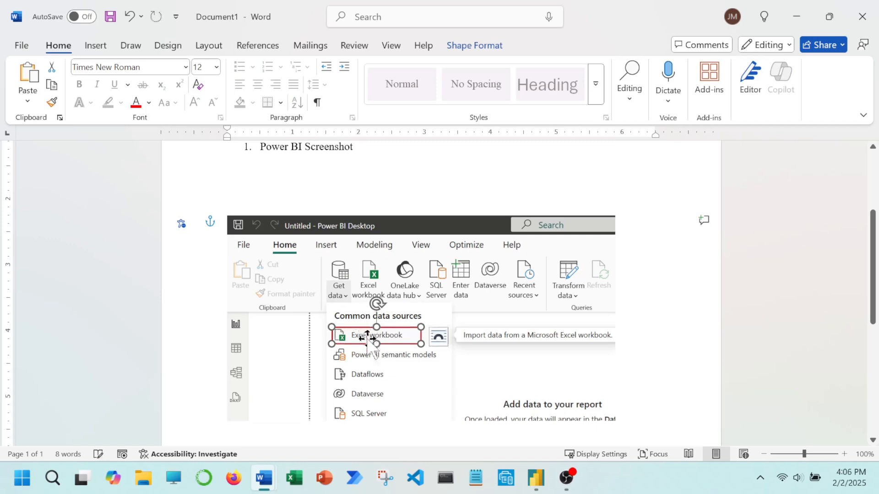
pyautogui.click(440, 339)
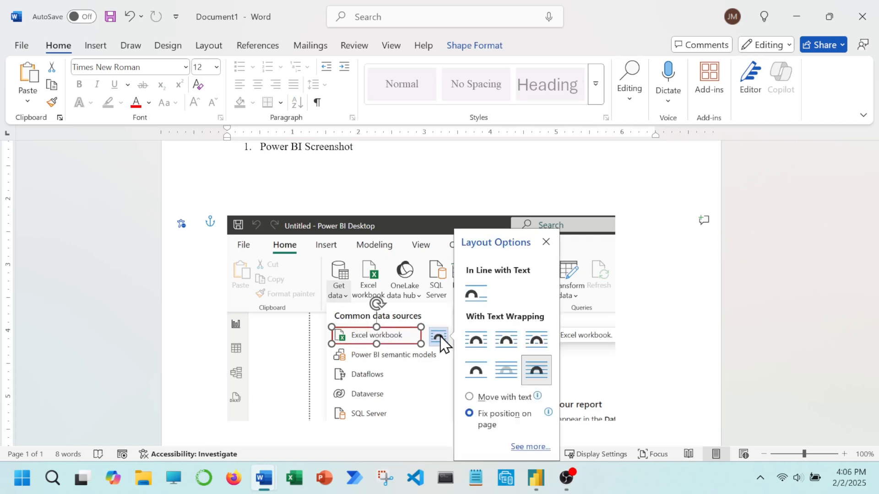
pyautogui.click(504, 399)
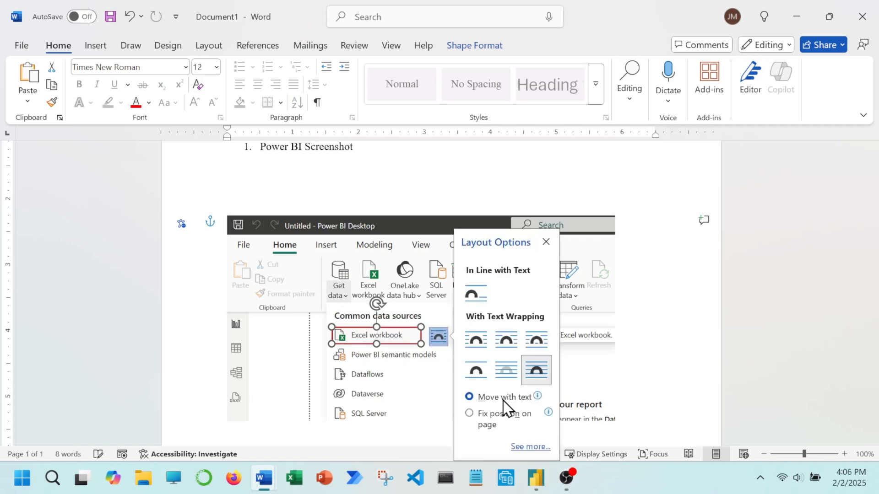
# Add blank lines above the picture and delete them again to test whether the rectangle follows the text.
pyautogui.click(331, 201)
pyautogui.press('Return')
pyautogui.press('Return')
pyautogui.press('Return')
pyautogui.press('Return')
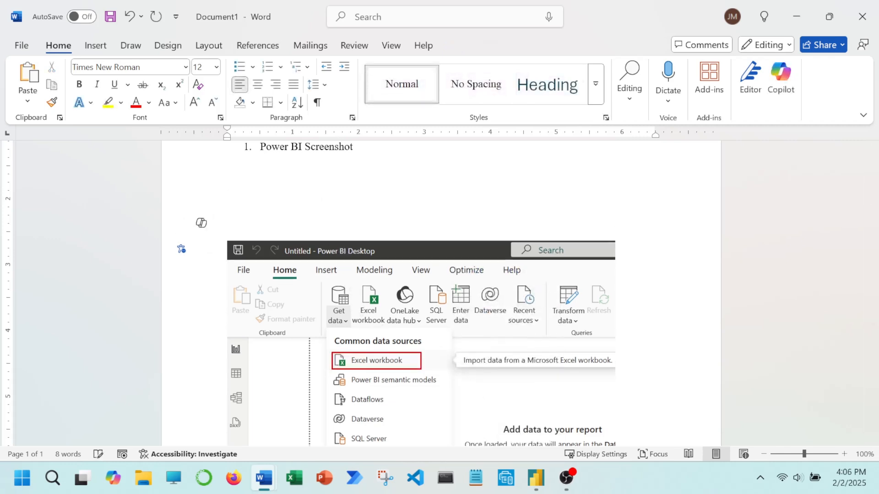
pyautogui.press('BackSpace')
pyautogui.press('BackSpace')
pyautogui.press('BackSpace')
pyautogui.press('BackSpace')
pyautogui.press('BackSpace')
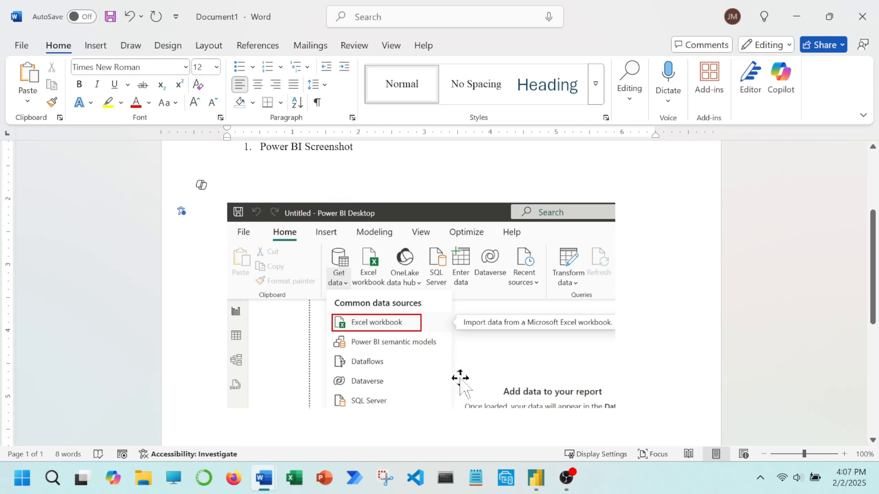
# Set the red rectangle's text wrapping to Top and Bottom.
pyautogui.click(389, 315)
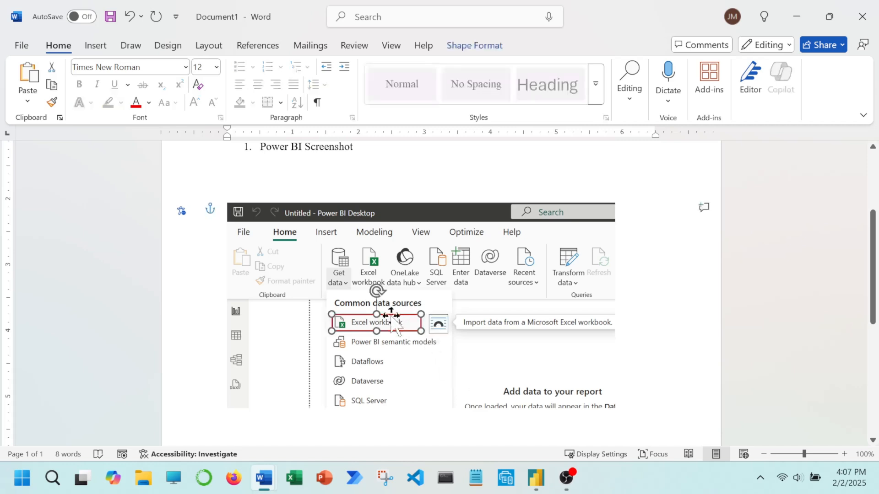
pyautogui.click(475, 45)
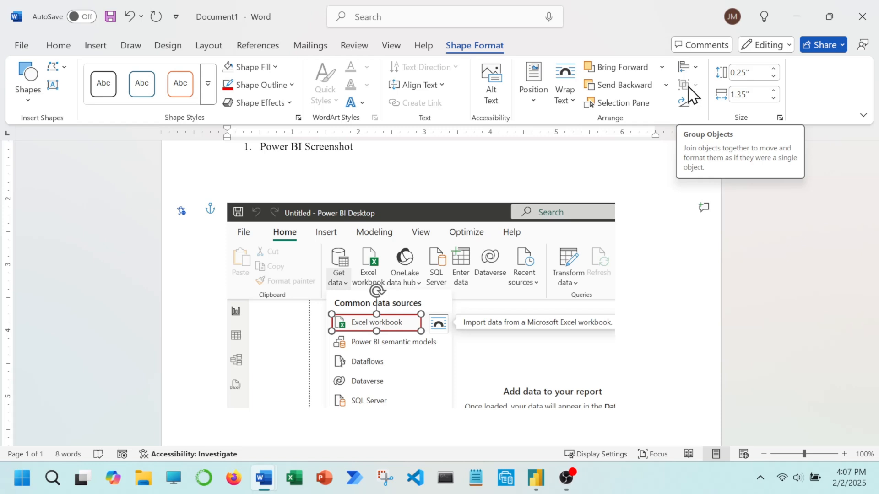
pyautogui.click(438, 324)
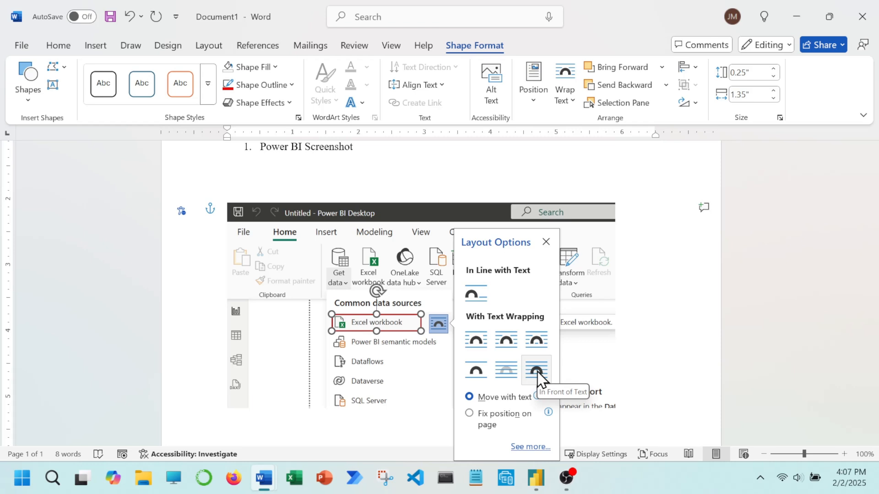
pyautogui.click(476, 344)
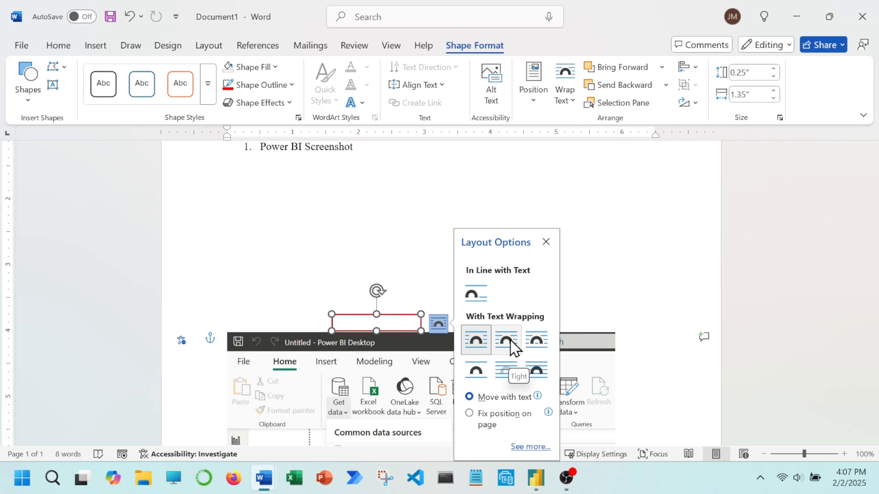
pyautogui.click(476, 371)
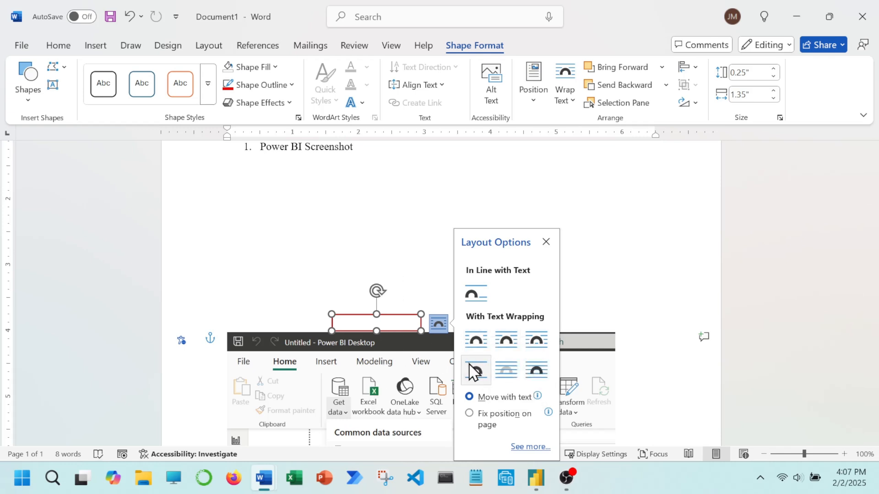
# Try to select the screenshot picture and the red rectangle together so they can be grouped.
pyautogui.scroll(-3, 325, 261)
pyautogui.click(318, 289)
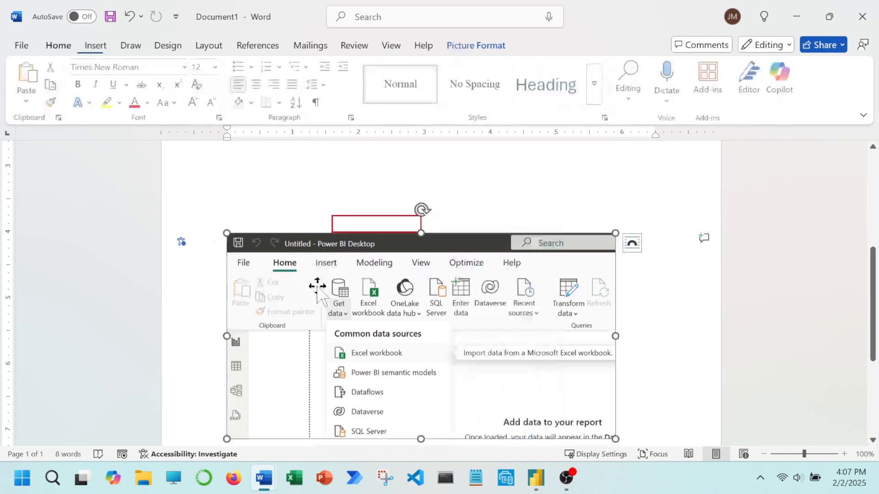
pyautogui.click(470, 45)
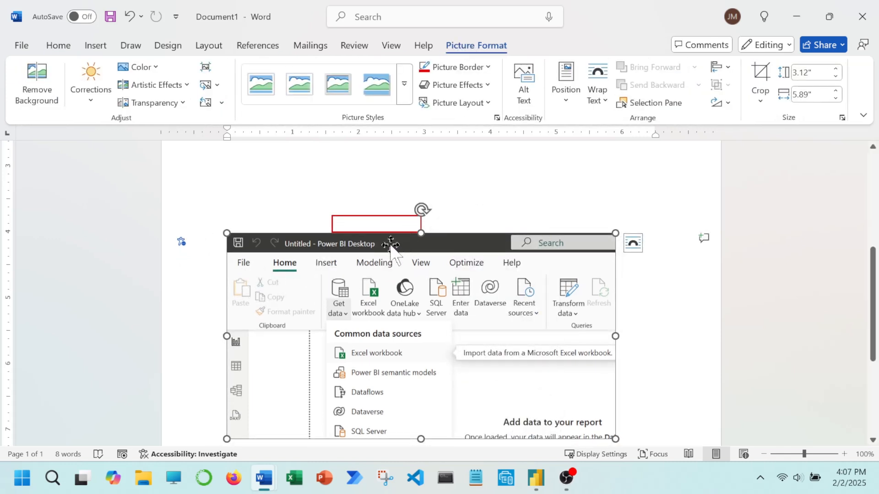
pyautogui.click(383, 213)
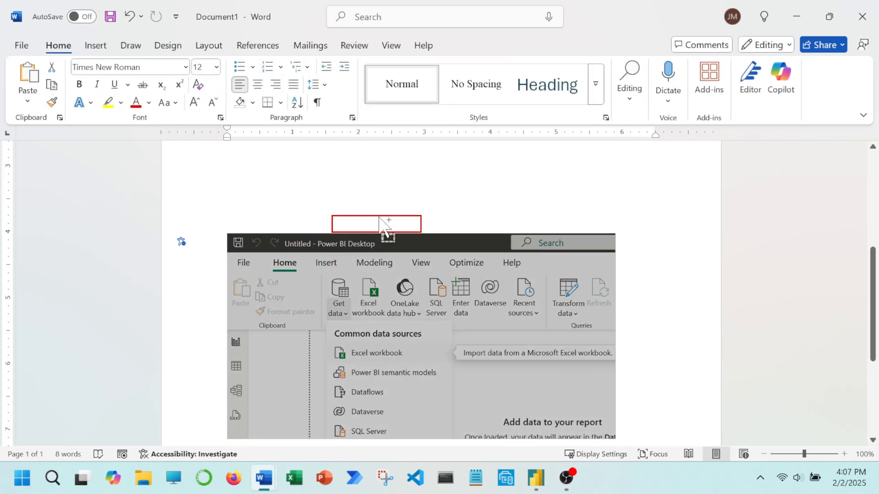
pyautogui.click(381, 220)
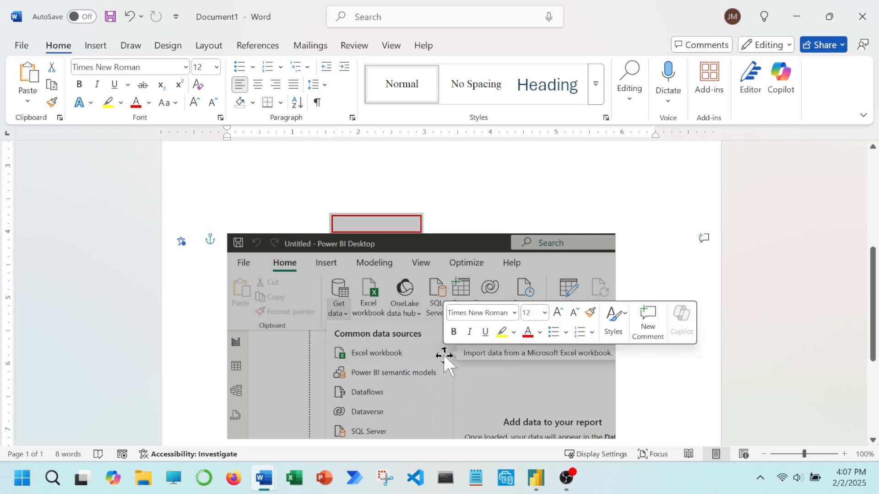
pyautogui.click(353, 45)
pyautogui.click(210, 44)
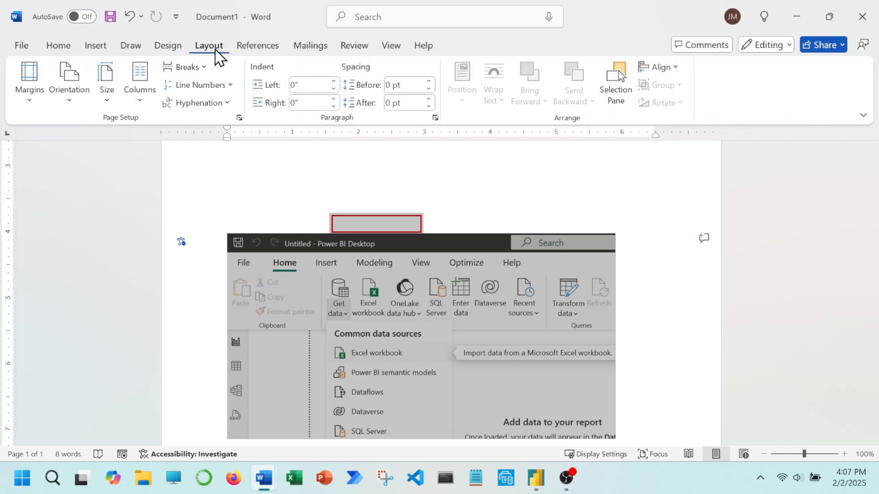
pyautogui.click(428, 295)
pyautogui.scroll(2, 389, 220)
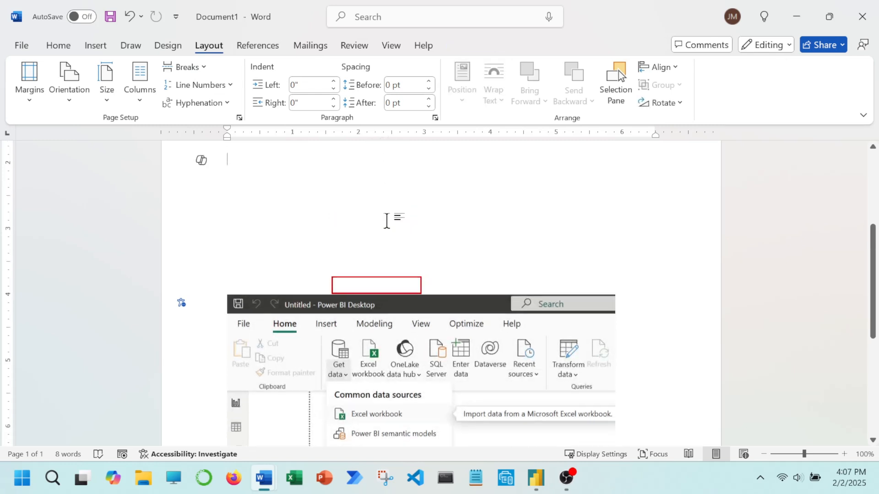
# Review the red rectangle's layout options and set the screenshot picture's text wrapping to Square.
pyautogui.click(379, 280)
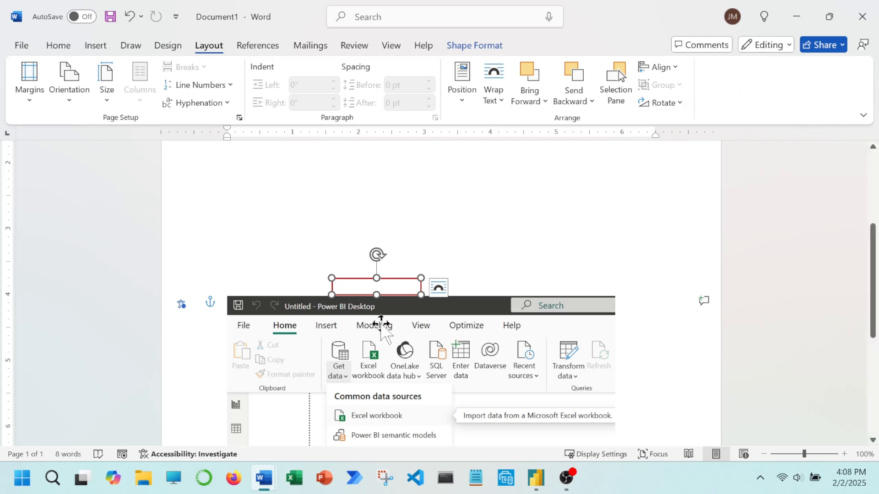
pyautogui.click(438, 287)
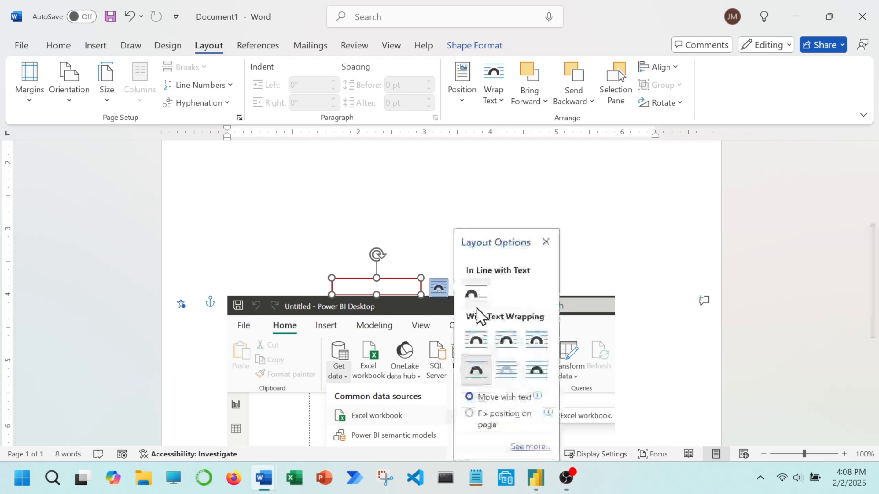
pyautogui.click(334, 337)
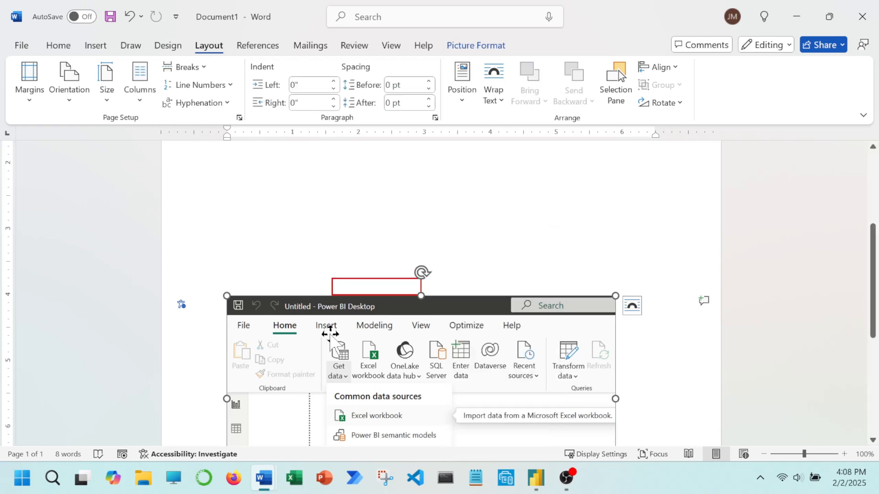
pyautogui.scroll(-3, 467, 298)
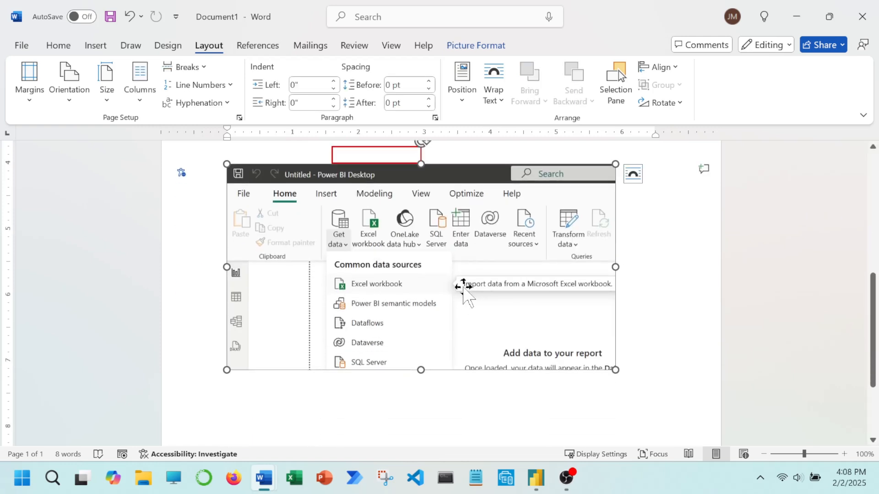
pyautogui.rightClick(448, 269)
pyautogui.moveTo(503, 369)
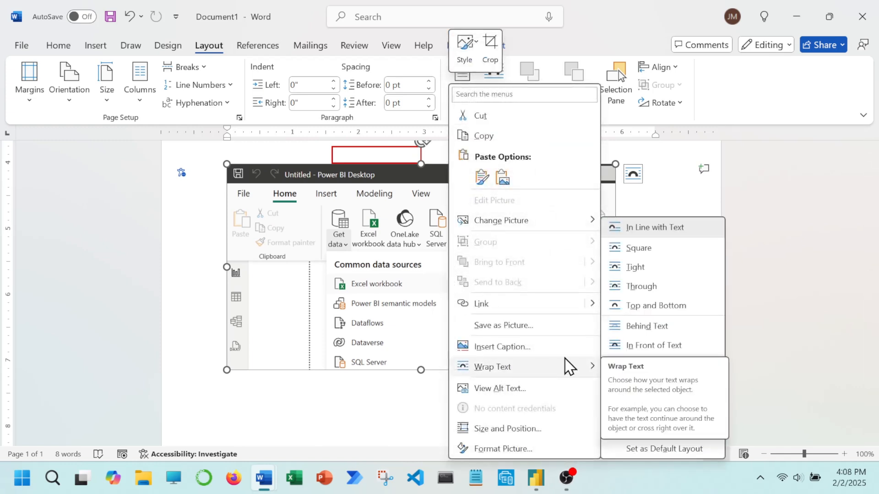
pyautogui.click(676, 251)
# Select the red rectangle together with the screenshot picture and group them into one object.
pyautogui.scroll(3, 458, 247)
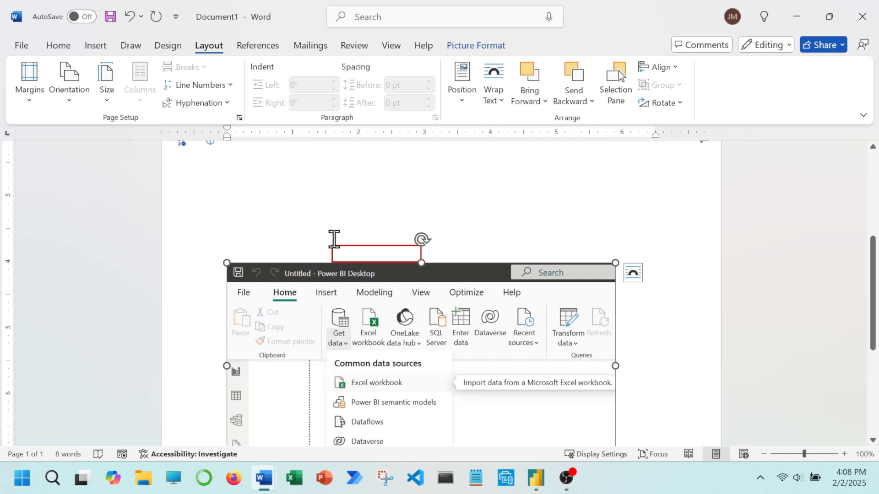
pyautogui.click(352, 251)
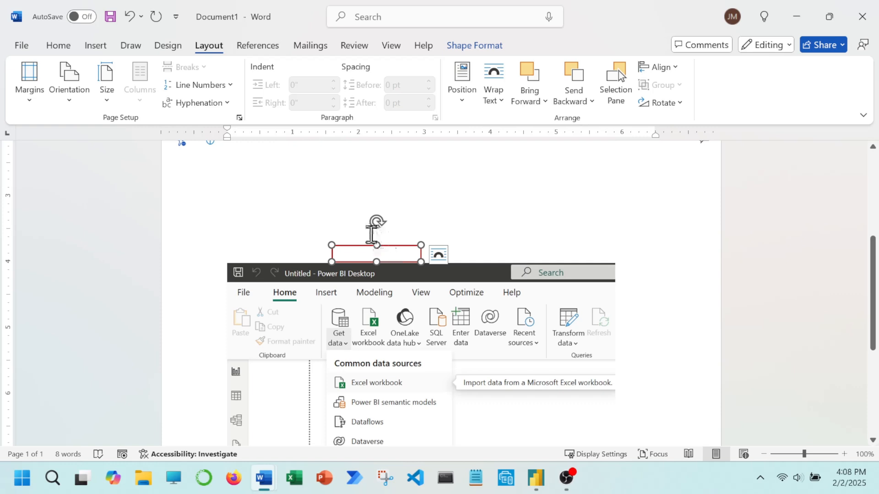
pyautogui.keyDown('shift'); pyautogui.click(361, 344); pyautogui.keyUp('shift')
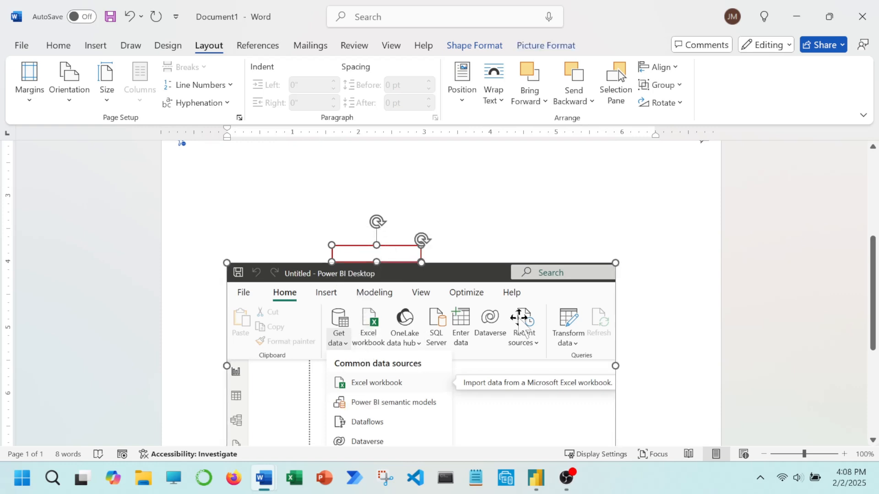
pyautogui.scroll(-5, 567, 252)
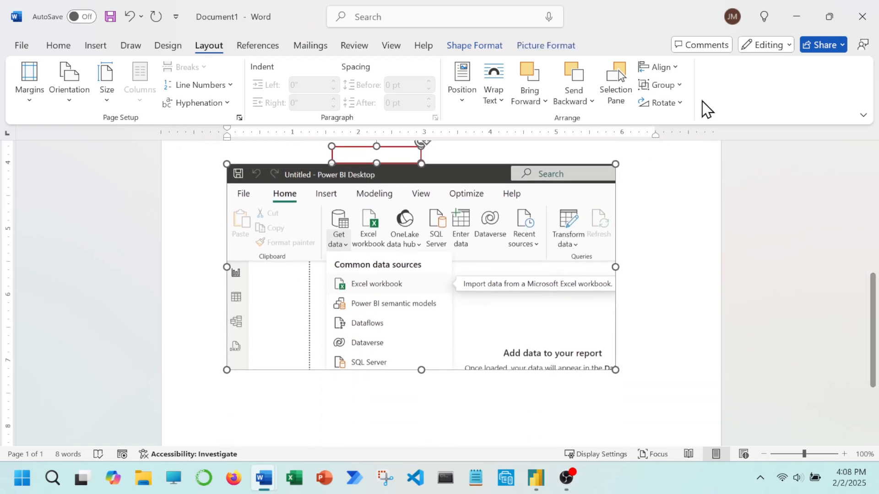
pyautogui.click(680, 86)
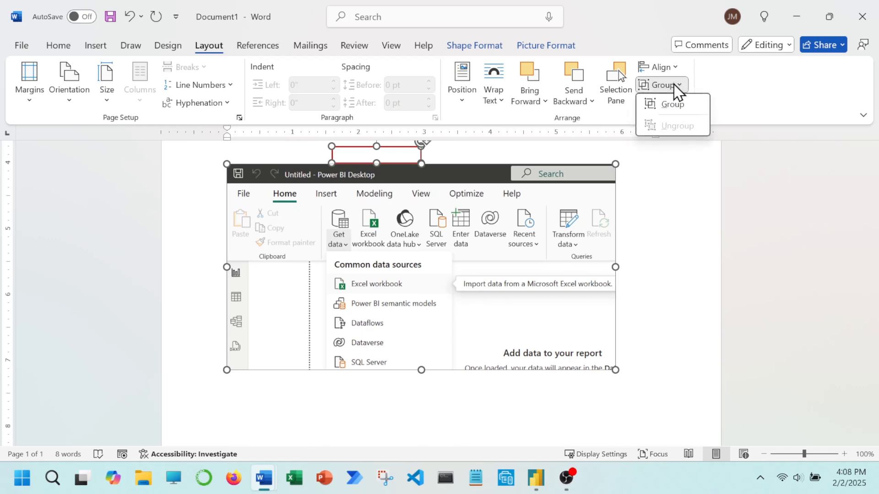
pyautogui.click(691, 108)
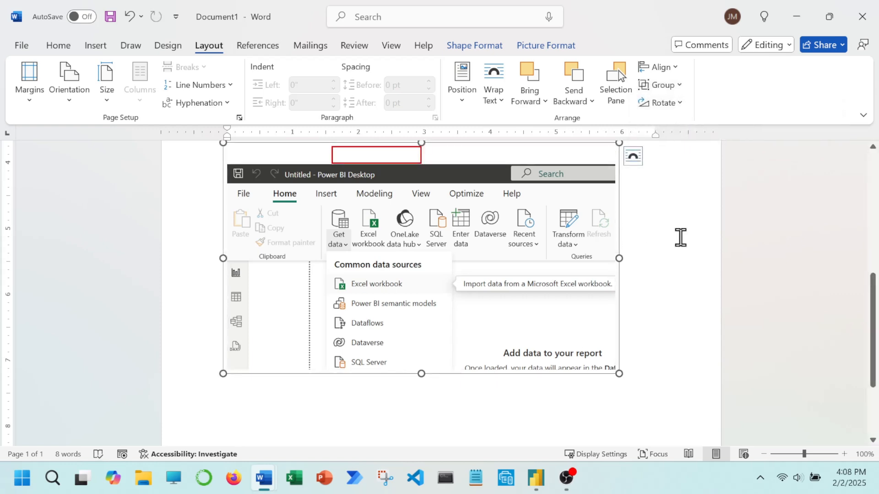
# Try to move the red rectangle inside the group, and undo the move and the grouping.
pyautogui.scroll(2, 681, 237)
pyautogui.scroll(-1, 679, 235)
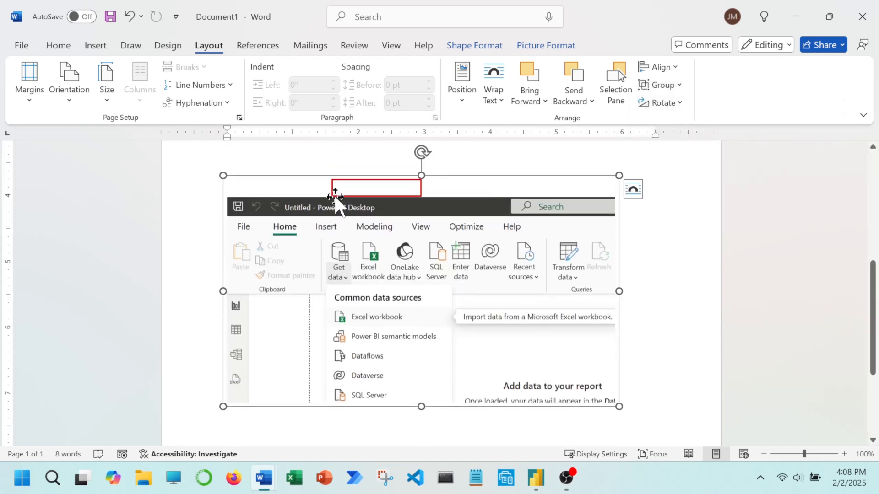
pyautogui.click(376, 197)
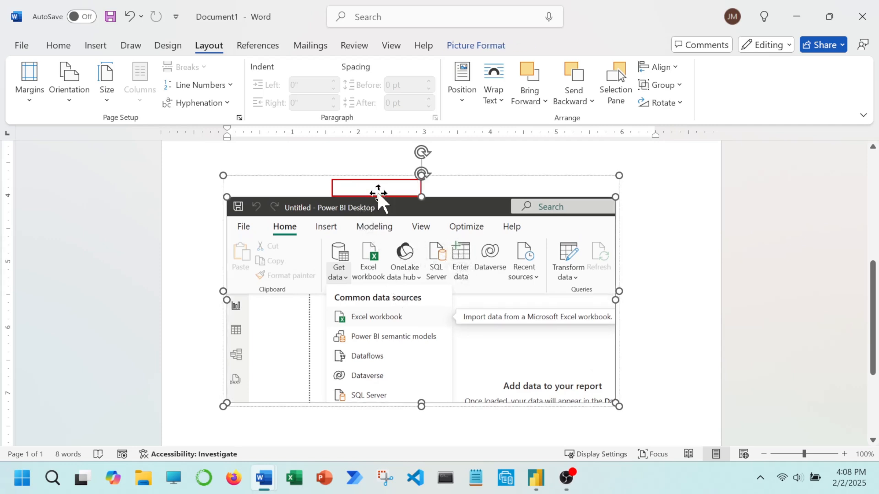
pyautogui.click(376, 176)
pyautogui.click(374, 180)
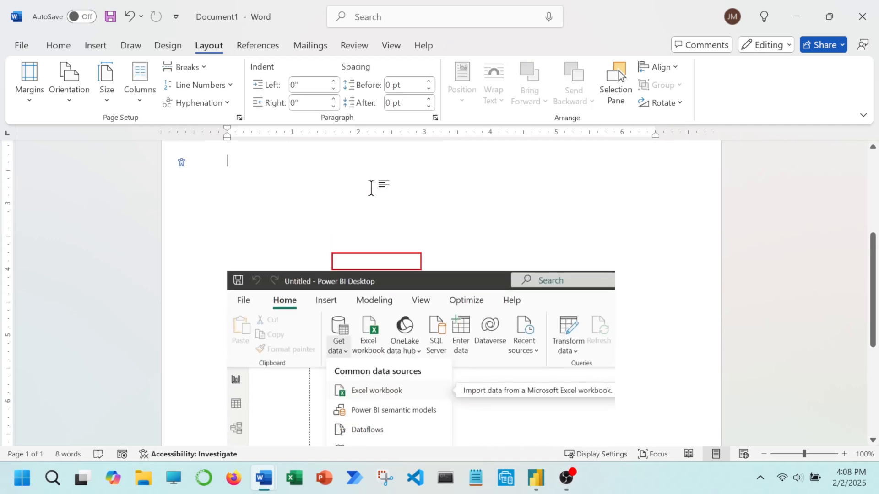
pyautogui.click(365, 254)
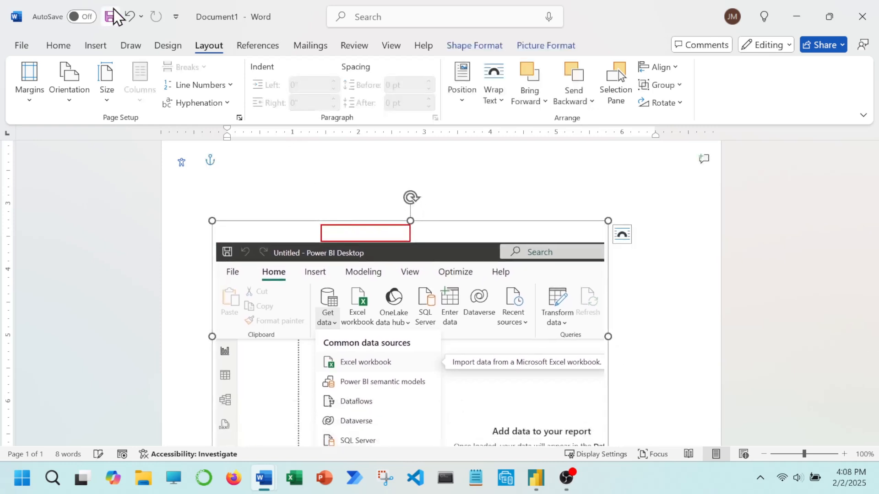
pyautogui.click(130, 18)
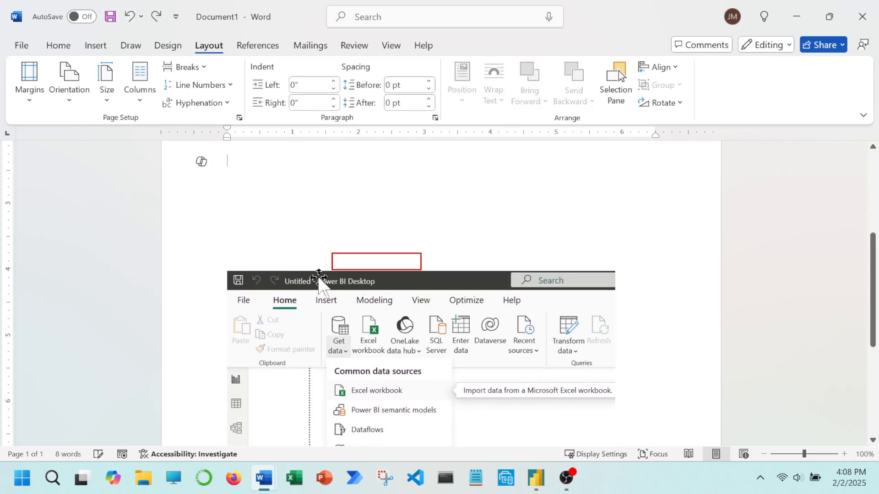
# Move the red rectangle down over the Excel workbook entry in the screenshot.
pyautogui.click(347, 255)
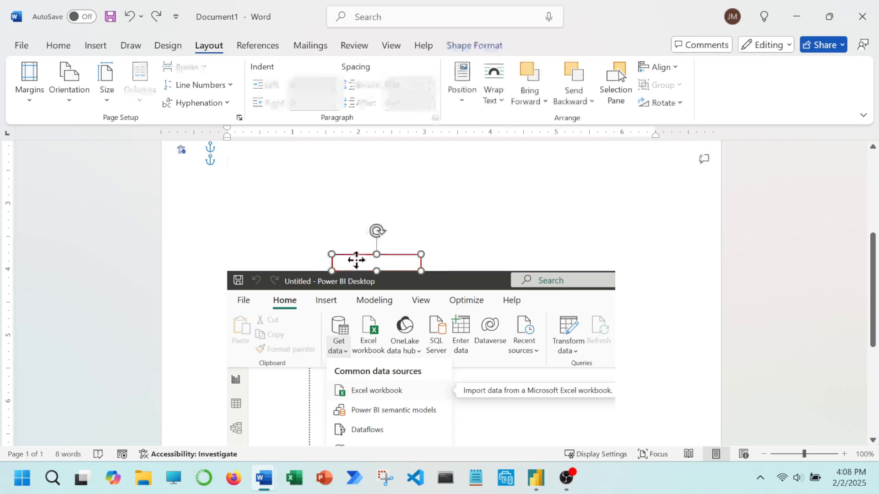
pyautogui.moveTo(353, 258); pyautogui.dragTo(356, 383)
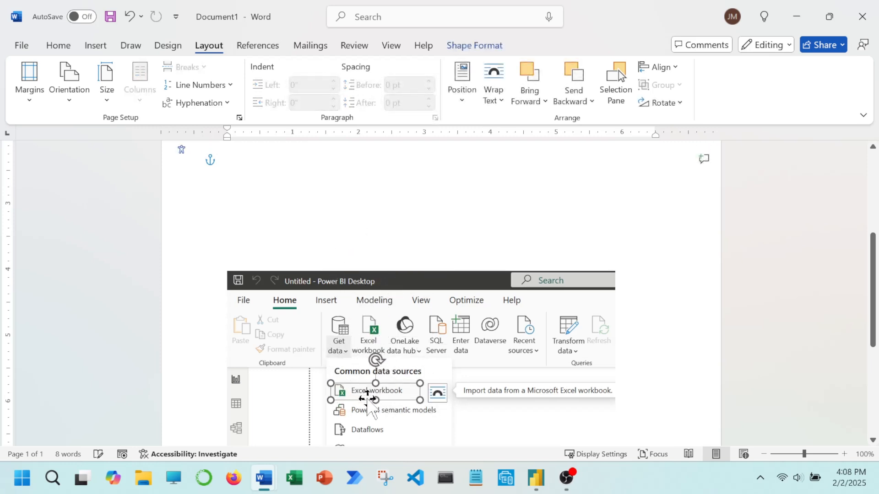
# Show the list of objects on the page and reorder it to place Rectangle 2 above Picture 1.
pyautogui.click(347, 296)
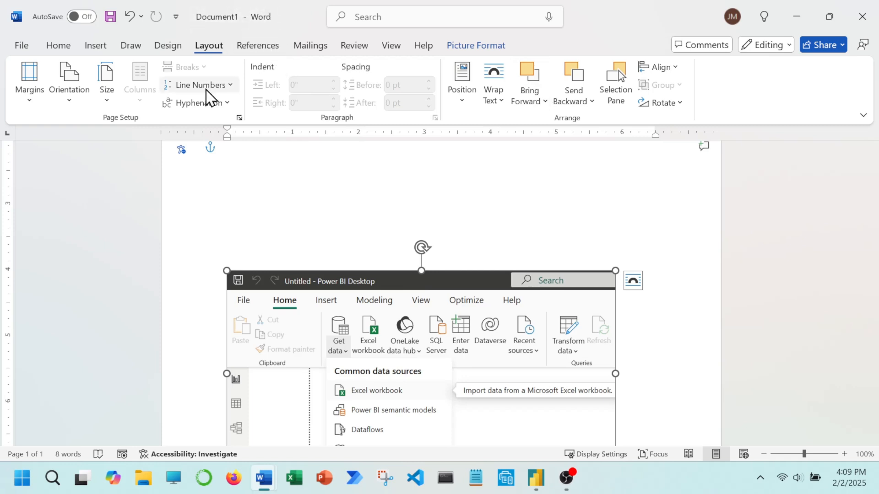
pyautogui.click(209, 49)
pyautogui.click(618, 80)
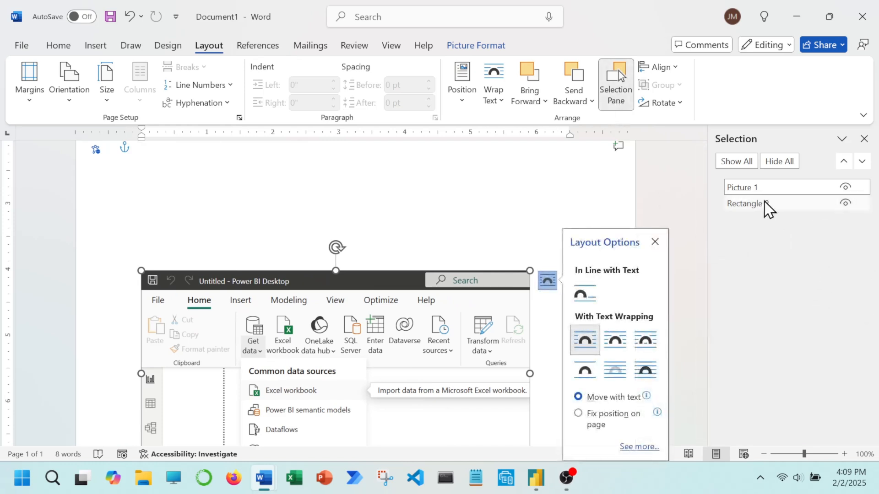
pyautogui.click(772, 205)
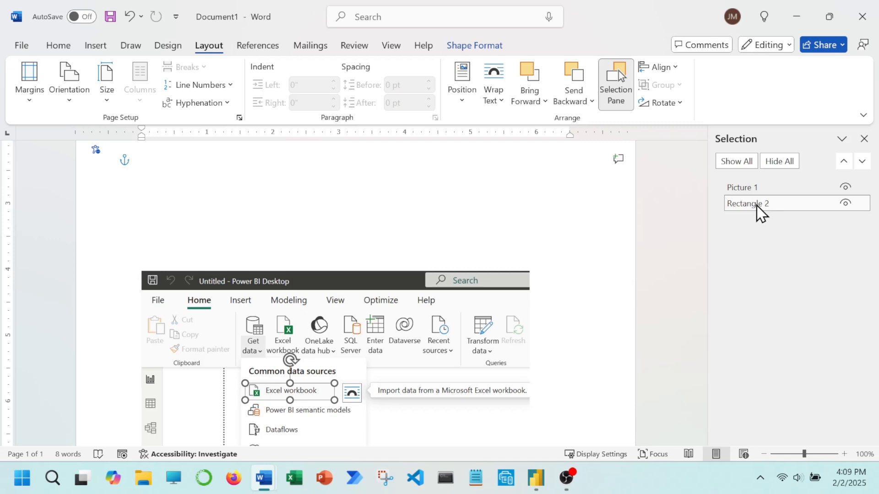
pyautogui.moveTo(758, 205); pyautogui.dragTo(771, 189)
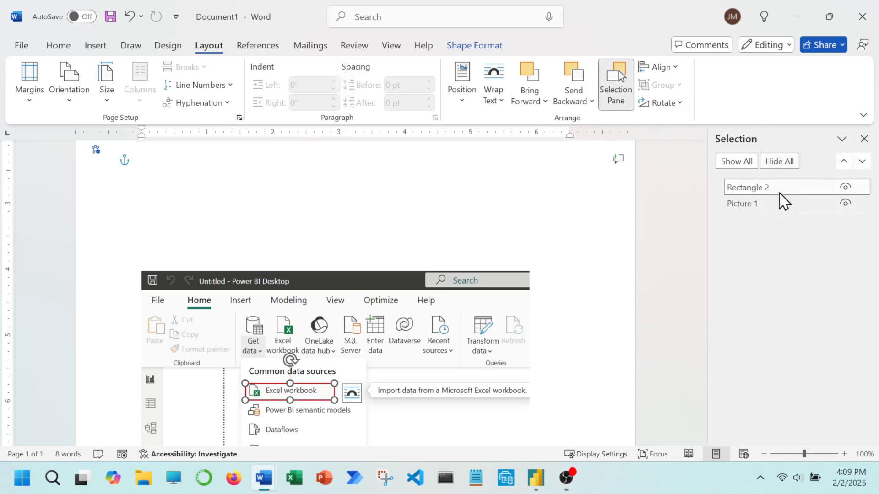
pyautogui.scroll(-3, 545, 235)
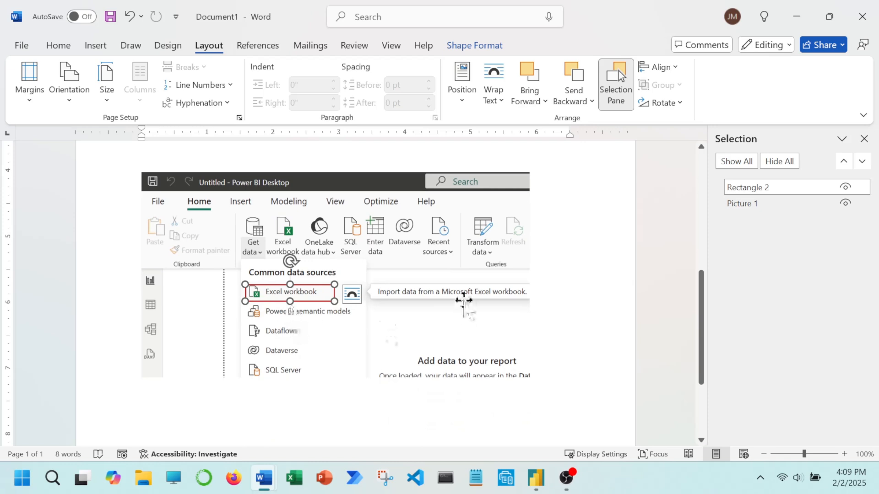
pyautogui.click(770, 186)
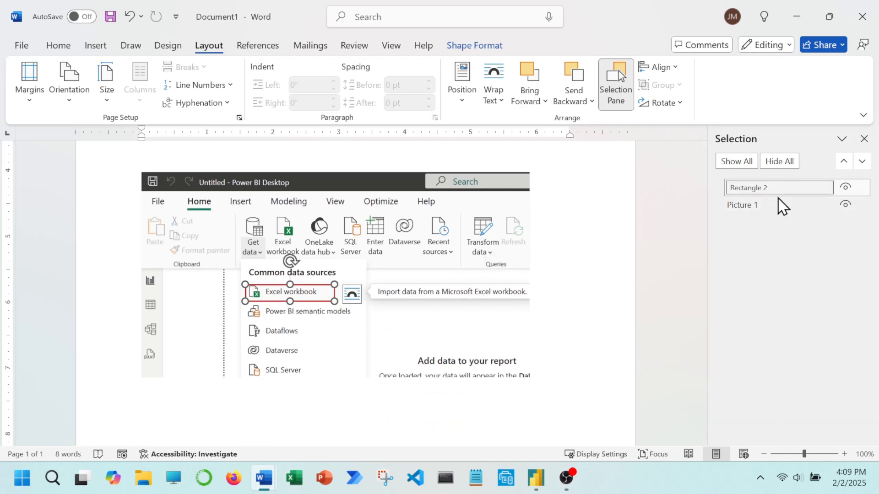
# Select both Rectangle 2 and Picture 1 in the object list and group them into one object.
pyautogui.click(773, 206)
pyautogui.keyDown('ctrl'); pyautogui.click(777, 196); pyautogui.keyUp('ctrl')
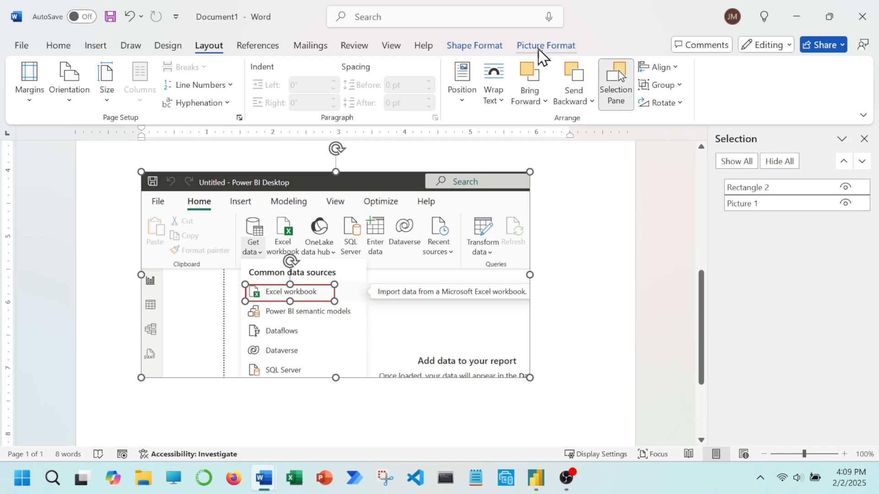
pyautogui.click(667, 85)
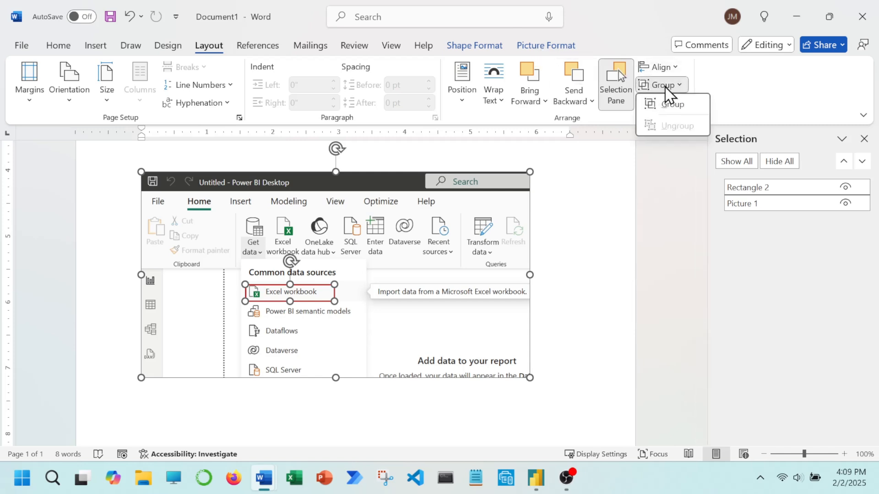
pyautogui.click(666, 98)
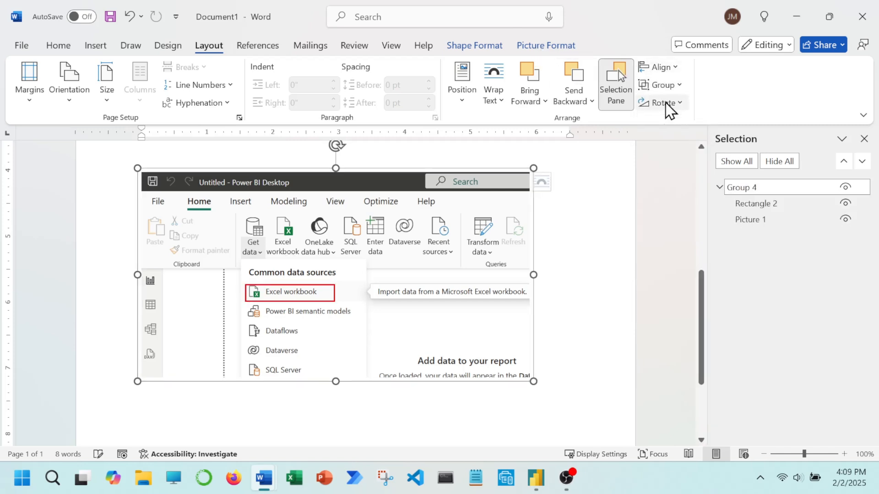
# Rename the new group of screenshot and red rectangle as Step1.
pyautogui.doubleClick(750, 185)
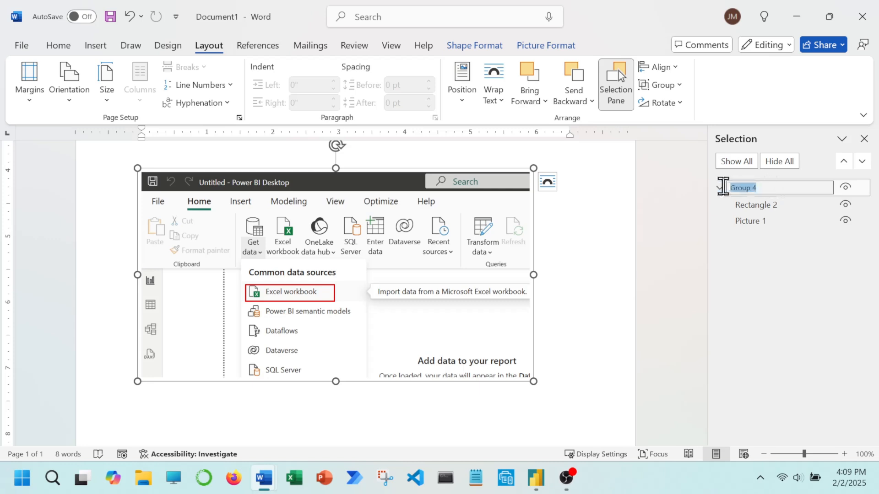
pyautogui.write('Step1')
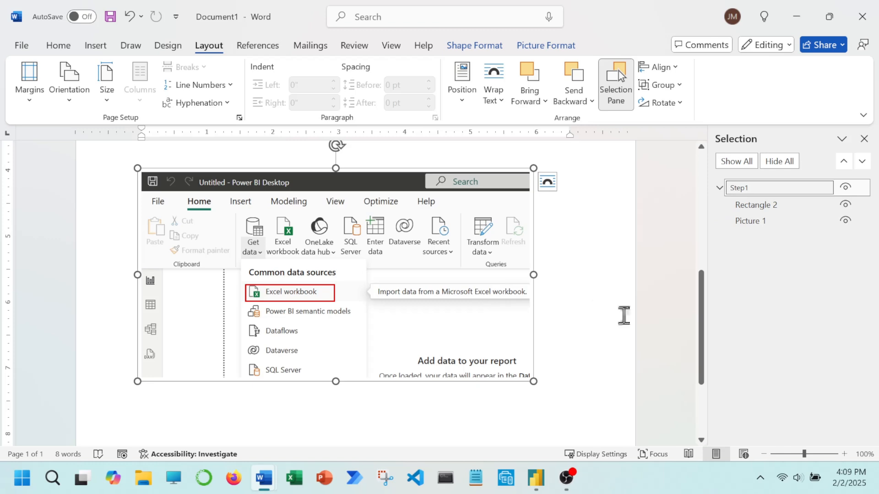
pyautogui.press('Return')
# Insert three blank lines above the grouped screenshot to check that the rectangle and picture move down together.
pyautogui.scroll(2, 361, 183)
pyautogui.click(366, 206)
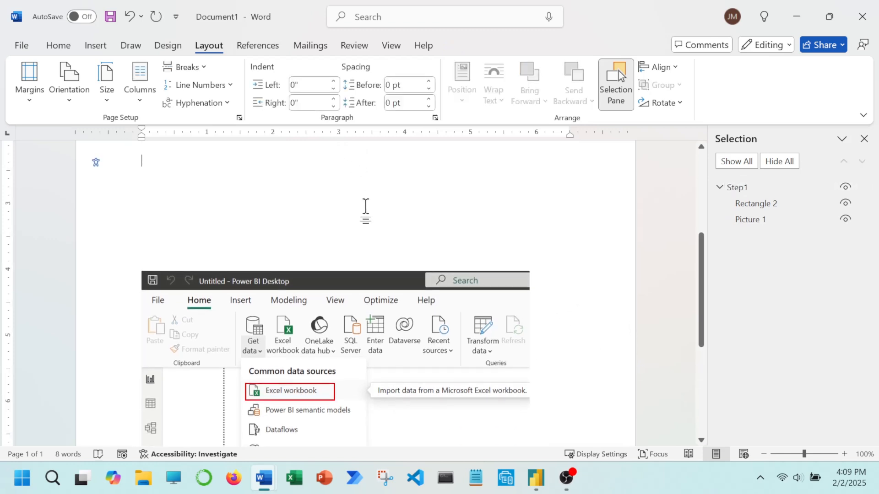
pyautogui.press('Return')
pyautogui.press('Return')
pyautogui.press('Return')
pyautogui.press('Return')
pyautogui.scroll(-4, 366, 234)
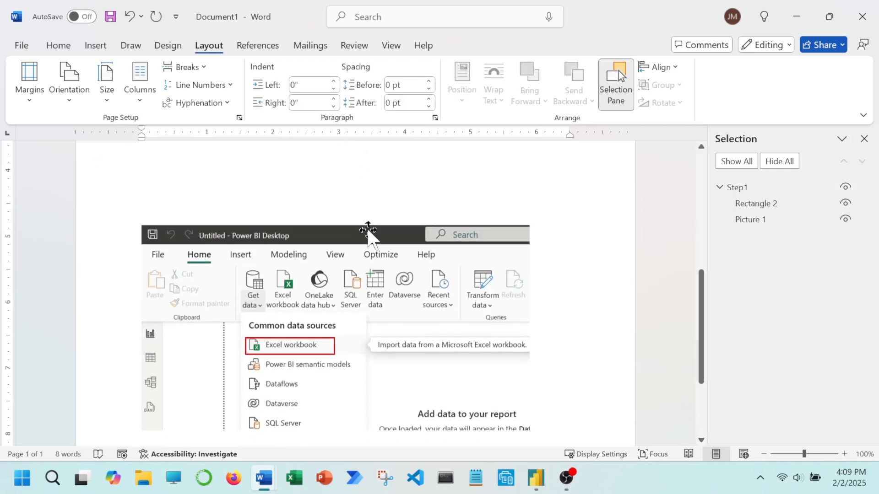
pyautogui.scroll(1, 332, 290)
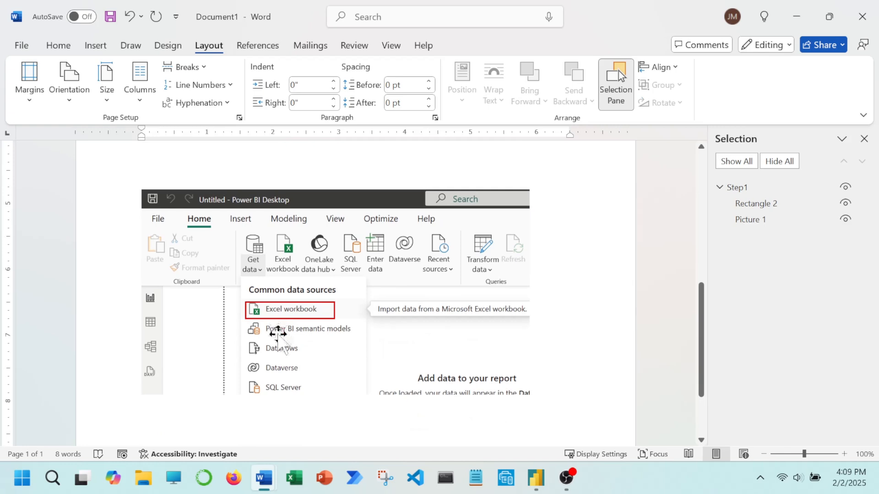